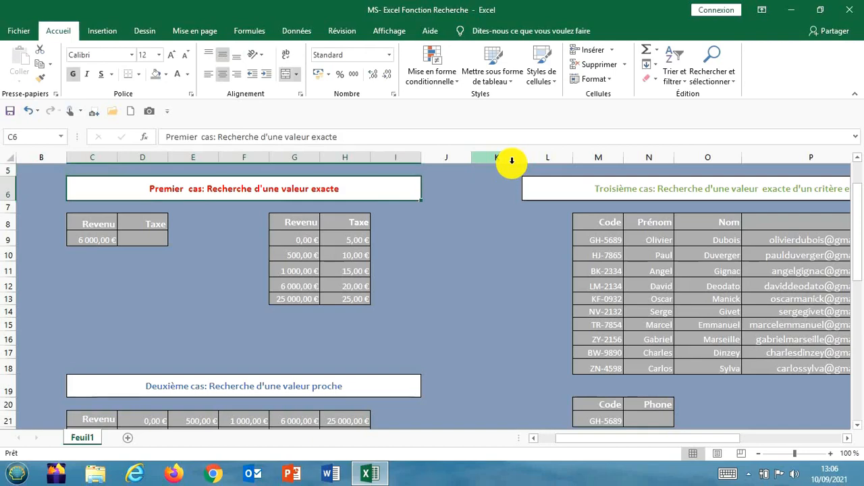
- Review the headings and tables of the first case (exact value) and the second case (close value)
key(Down)
key(Down)
key(Down)
key(Down)
key(Down)
key(Down)
key(Down)
key(Down)
key(Down)
key(Down)
key(Down)
key(Down)
key(Down)
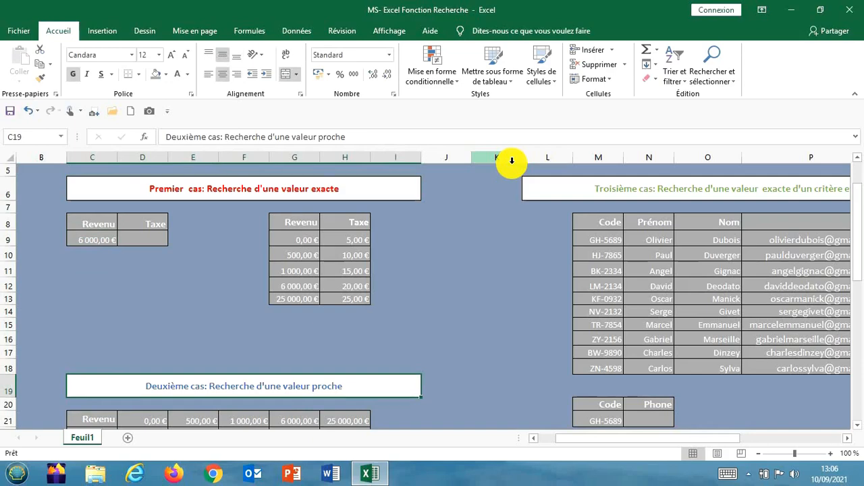
key(Up)
key(Up)
key(Up)
key(Up)
key(Up)
key(Up)
key(Up)
key(Up)
key(Up)
key(Up)
key(Up)
key(Up)
key(Up)
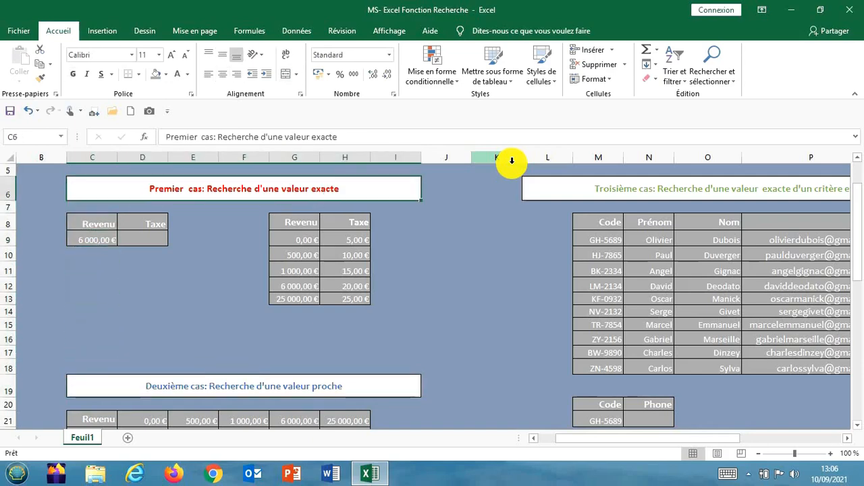
- Review the headings and data tables of the third, fourth and fifth lookup cases
key(Right)
key(Right)
key(Right)
key(Right)
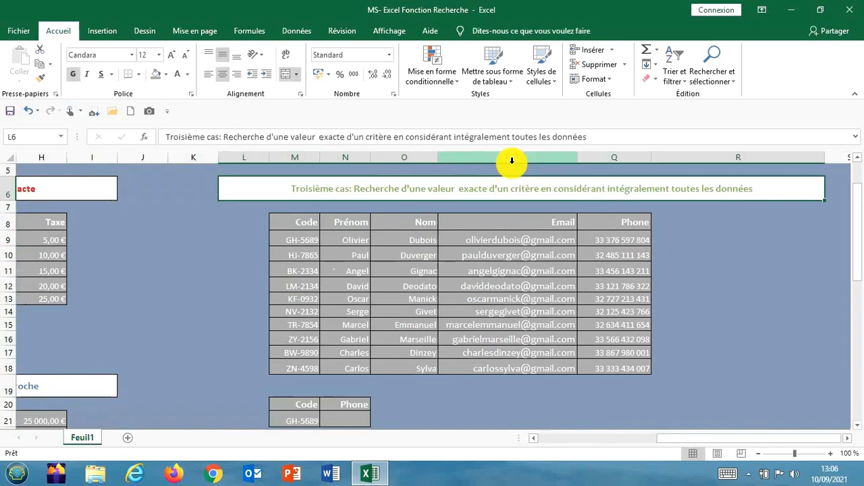
key(Down)
key(Down)
key(Down)
key(Down)
key(Down)
key(Down)
key(Down)
key(Down)
key(Down)
key(Down)
key(Down)
key(Down)
key(Down)
key(Down)
key(Down)
key(Down)
key(Down)
key(Down)
key(Down)
key(Down)
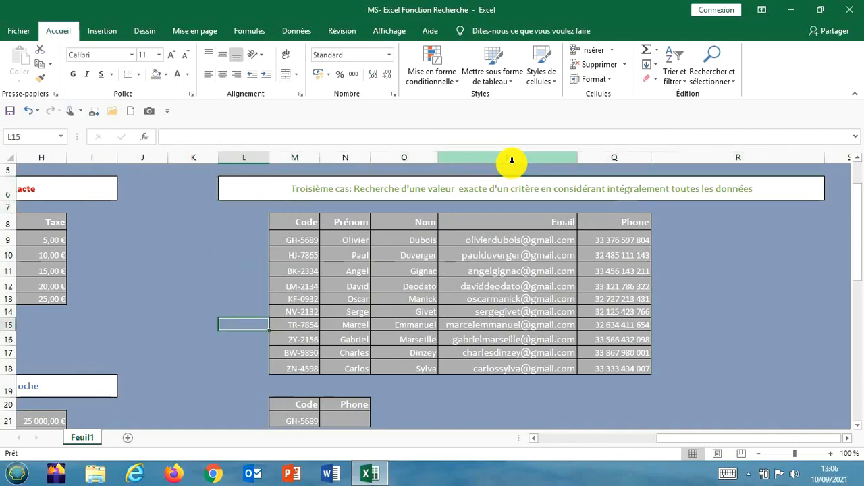
key(Up)
key(Up)
key(Up)
key(Up)
key(Up)
key(Up)
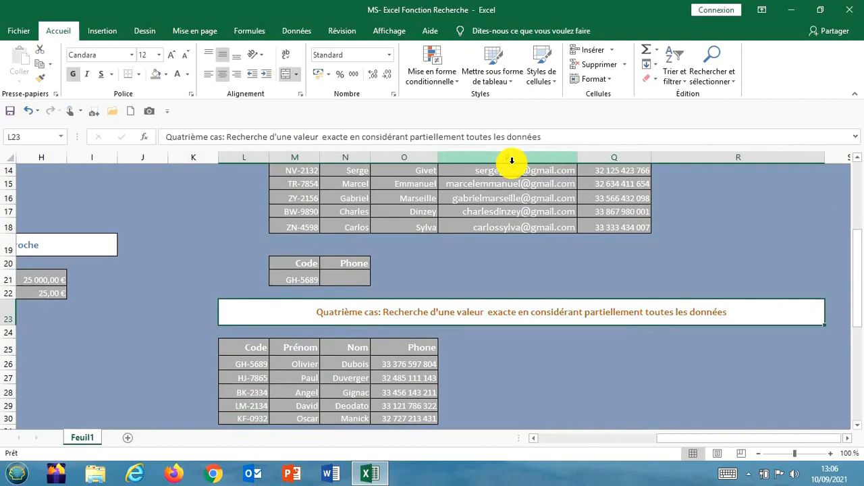
key(Down)
key(Down)
key(Down)
key(Down)
key(Down)
key(Down)
key(Down)
key(Down)
key(Down)
key(Down)
key(Down)
key(Down)
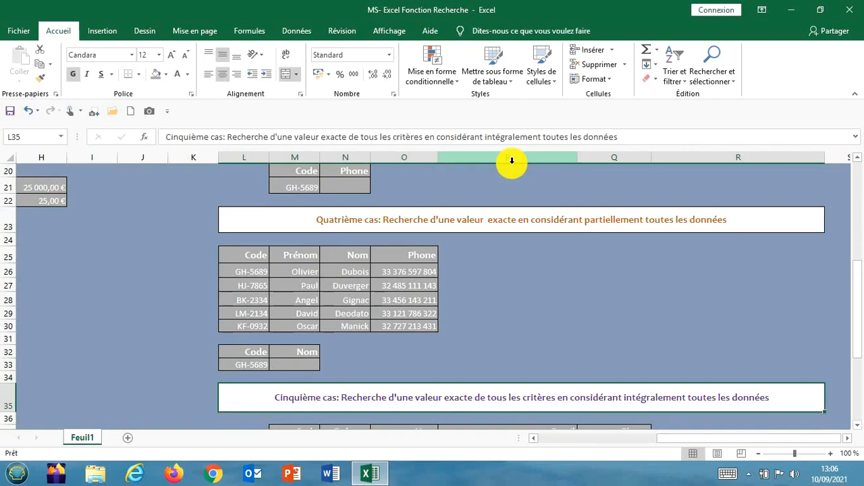
- Return to the first case heading in C6 and examine the reference revenues in G9:G13
key(Left)
key(Left)
key(Left)
key(Left)
key(Left)
key(Left)
key(Left)
key(Left)
key(Left)
key(Left)
key(Left)
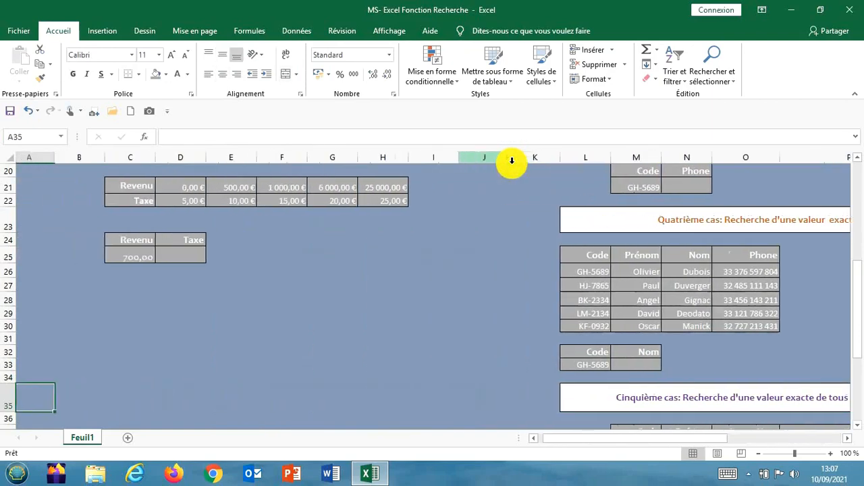
key(Up)
key(Up)
key(Up)
key(Up)
key(Up)
key(Up)
key(Up)
key(Up)
key(Up)
key(Up)
key(Up)
key(Up)
key(Up)
key(Up)
key(Up)
key(Up)
key(Up)
key(Up)
key(Up)
key(Up)
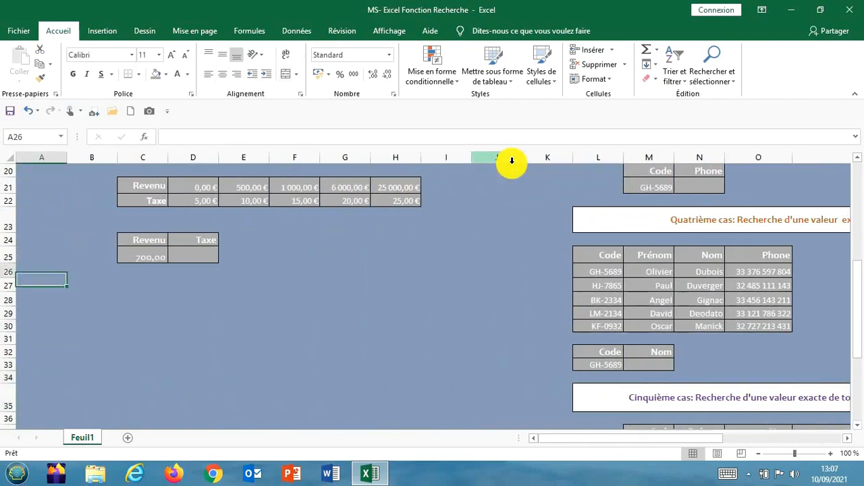
key(Down)
key(Down)
key(Right)
key(Right)
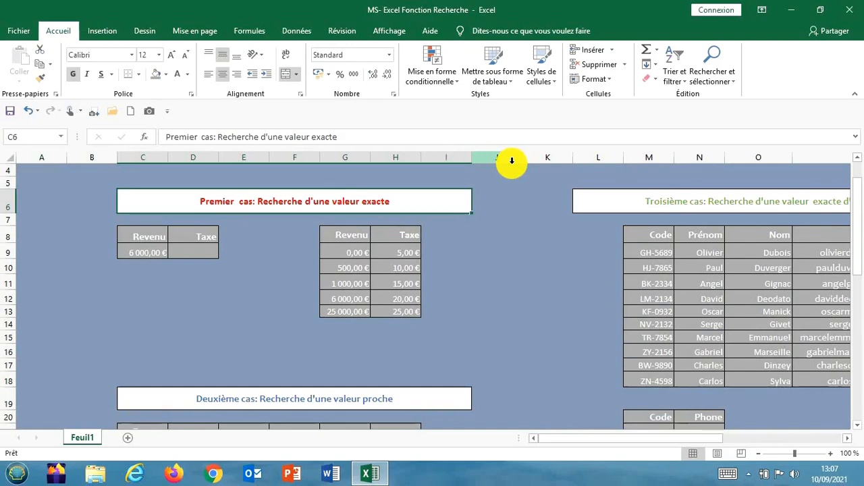
click(357, 249)
key(Down)
key(Down)
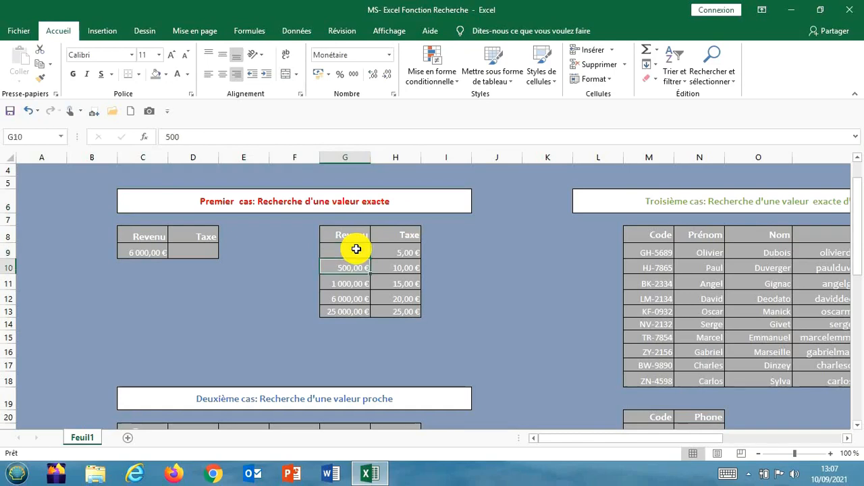
key(Down)
key(Down)
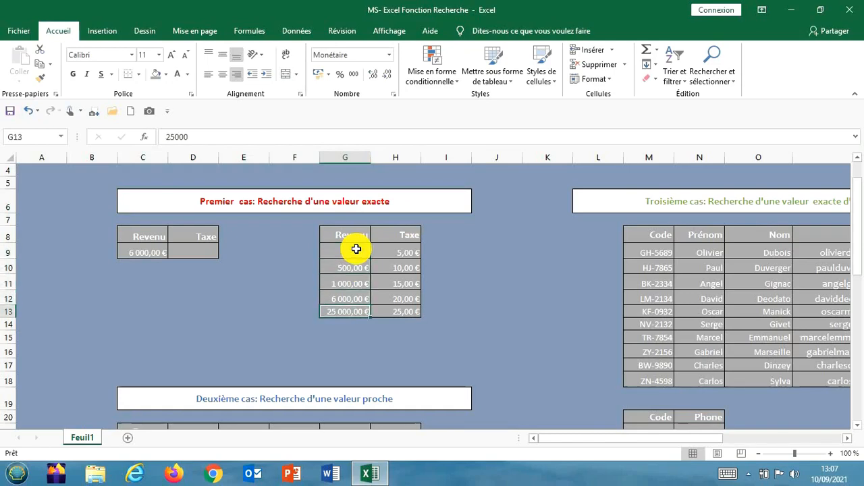
- Enter the formula =RECHERCHE(C9;G8:G13;H8:H13) in D9 to find the tax for the first case's revenue
click(176, 250)
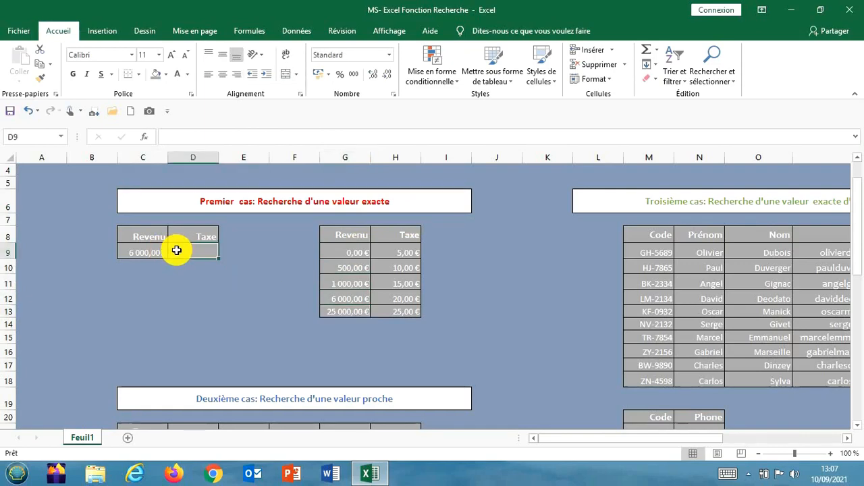
text(=)
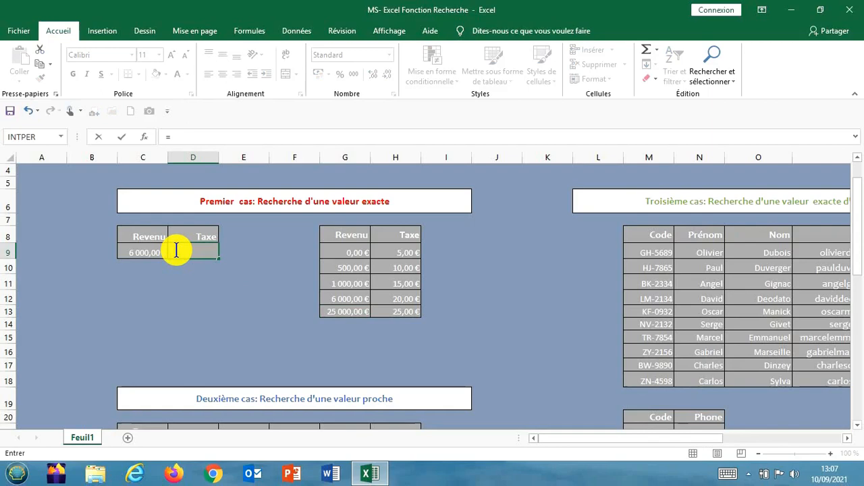
text(re)
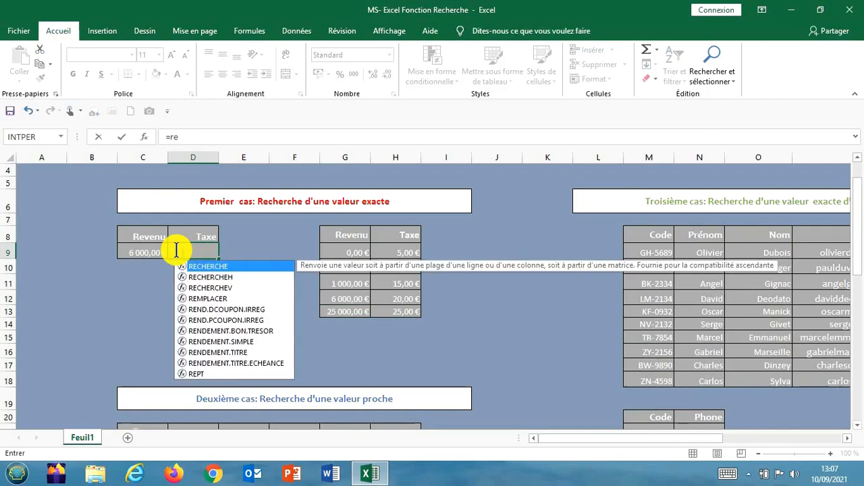
double_click(251, 269)
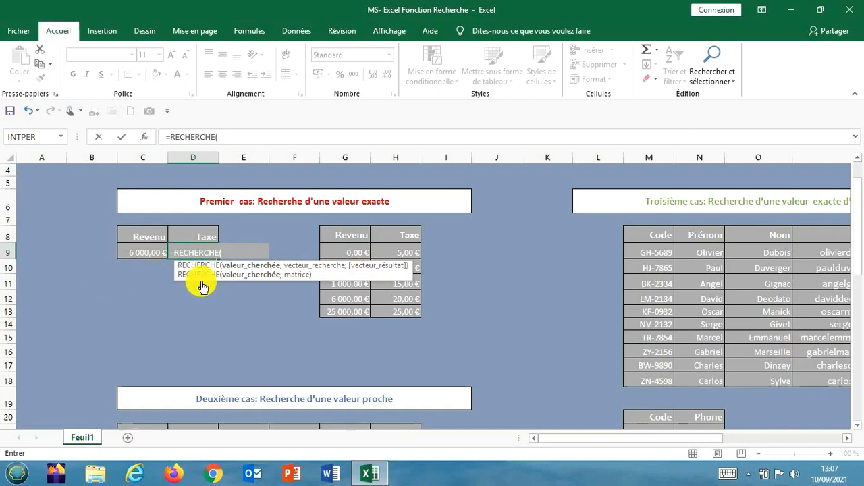
click(154, 253)
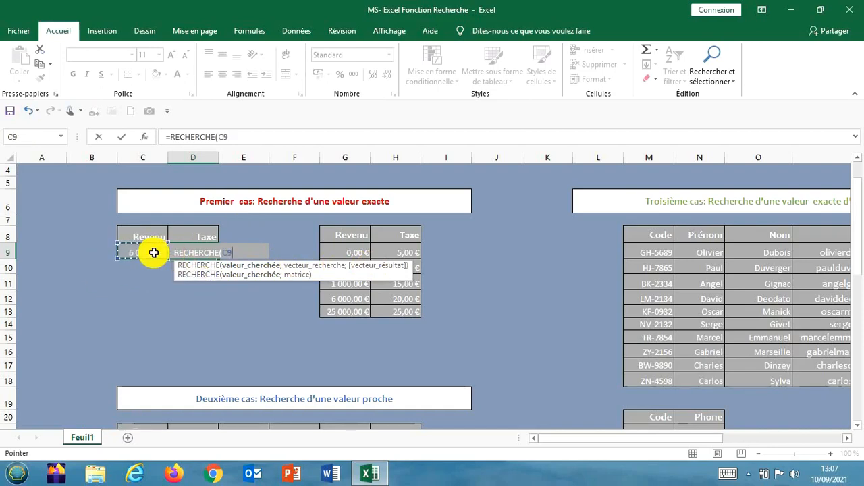
text(;)
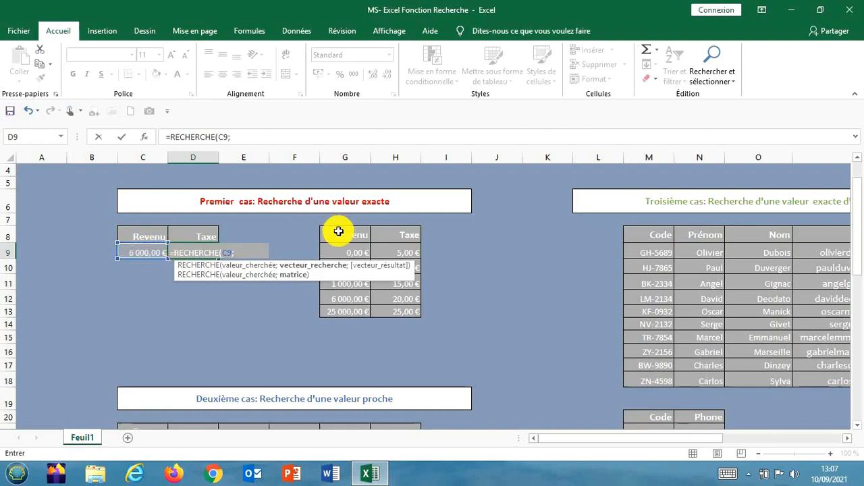
drag(339, 232, 353, 304)
text(;)
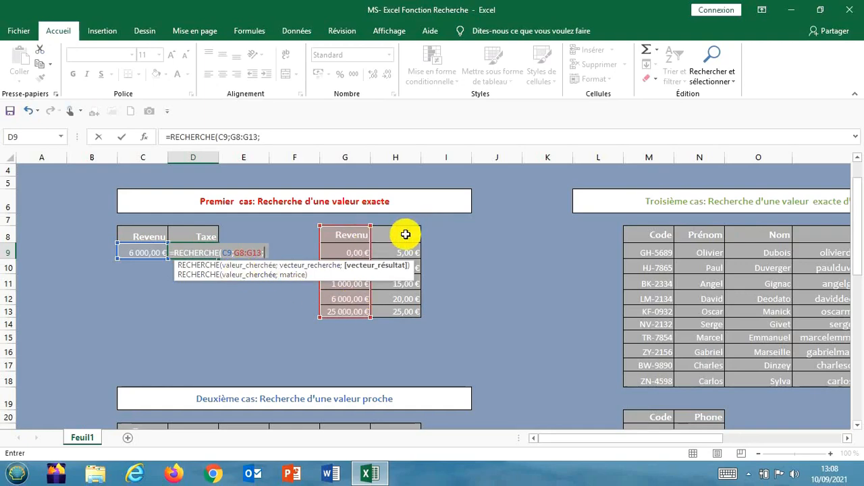
drag(405, 234, 399, 315)
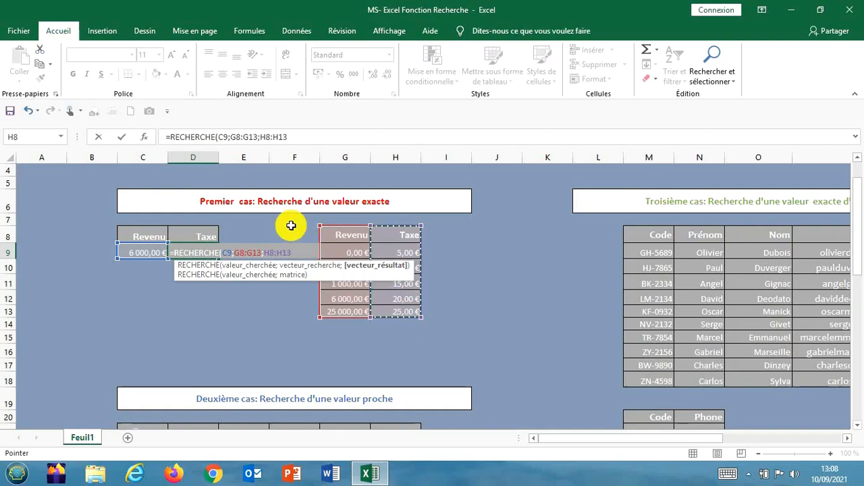
text())
key(Return)
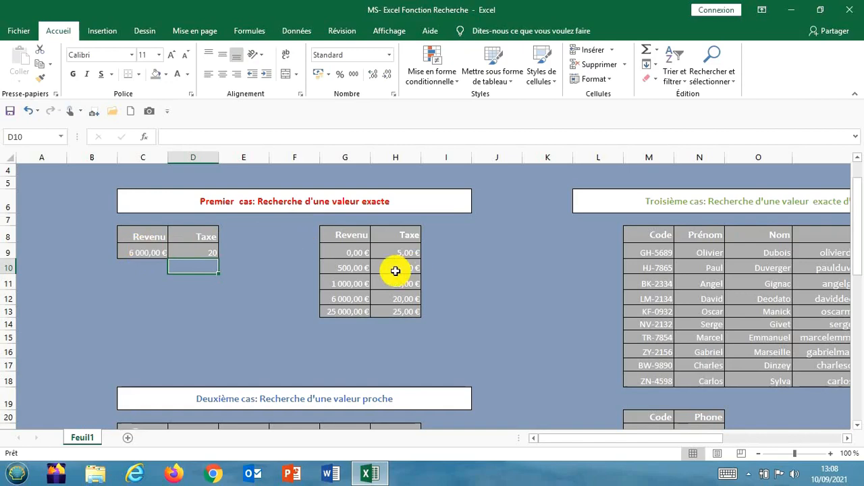
- Copy the 500 € revenue from G10 into the lookup cell C9 to test the formula
click(359, 266)
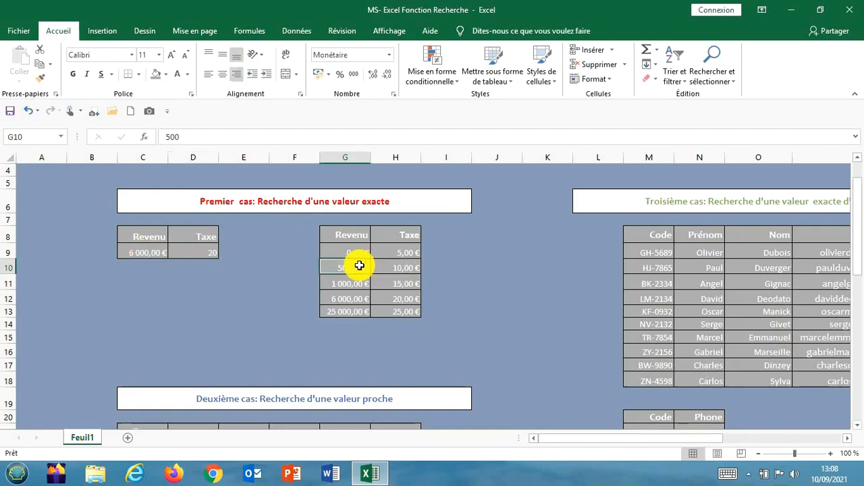
click(148, 251)
key(ctrl+v)
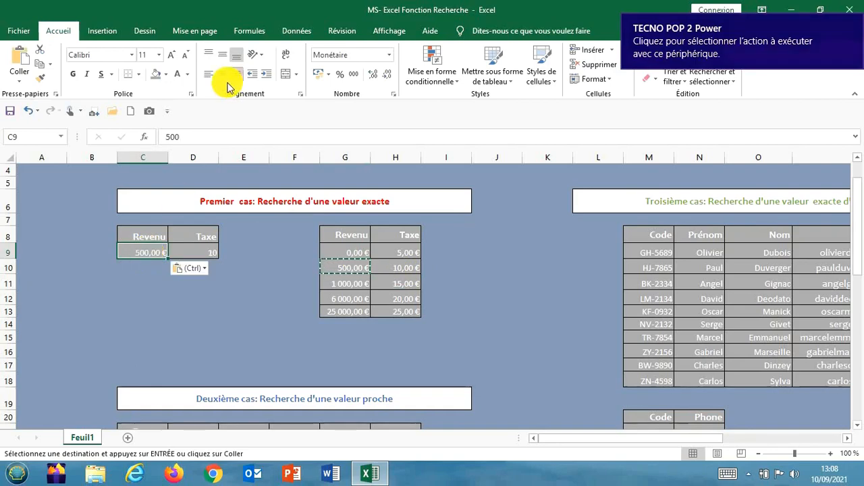
- Set the lookup revenue in C9 to 25000
click(194, 137)
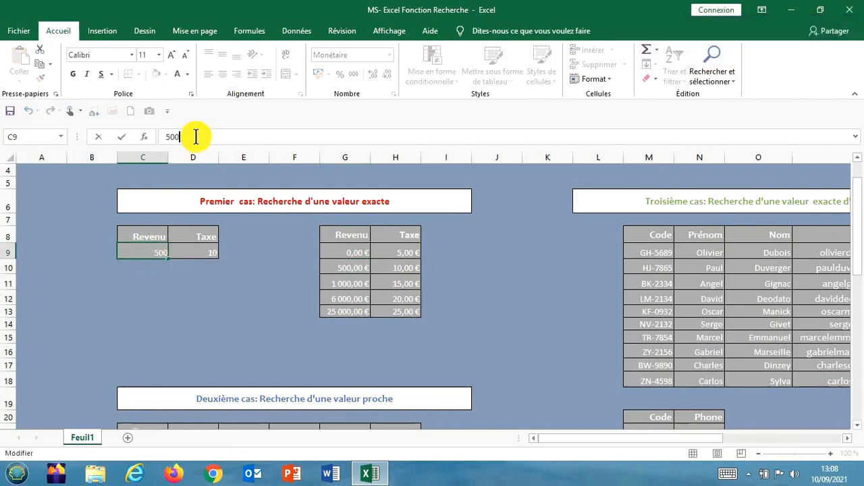
key(BackSpace)
key(BackSpace)
key(BackSpace)
key(BackSpace)
key(Return)
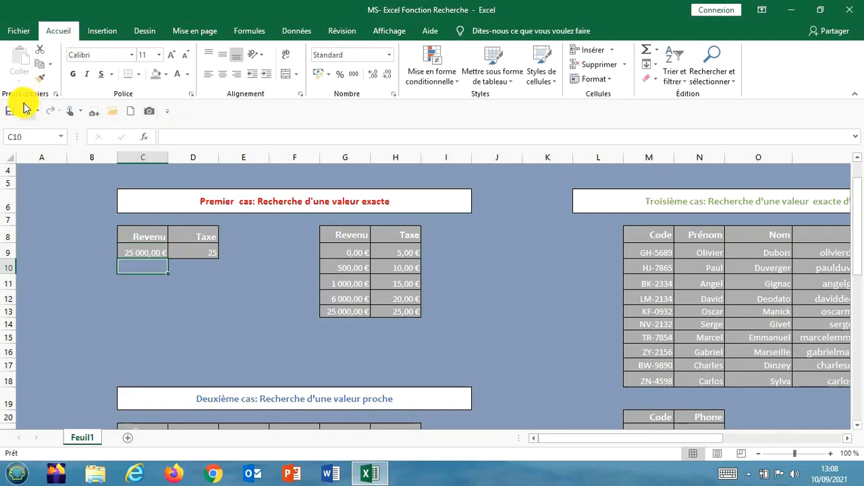
- Examine the second case, comparing the lookup revenue in C25 with the neighbouring revenue brackets in E21 and F21
click(857, 425)
scroll(857, 430, down, 7)
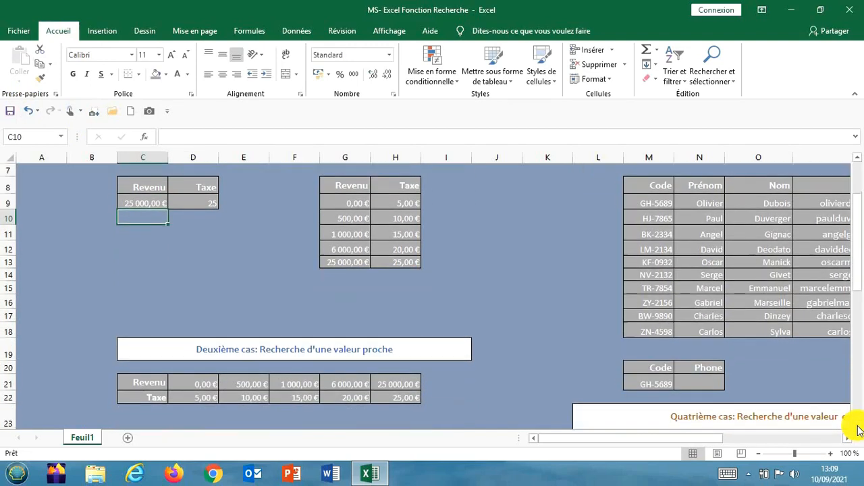
scroll(857, 430, down, 6)
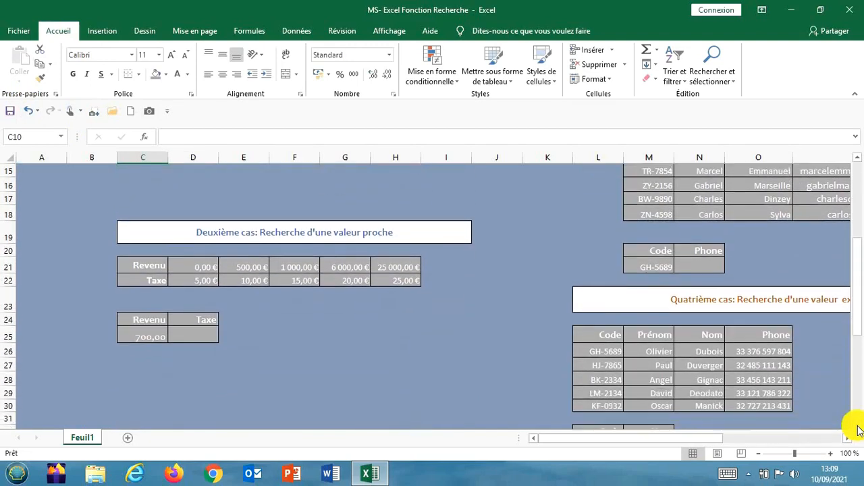
scroll(857, 427, down, 1)
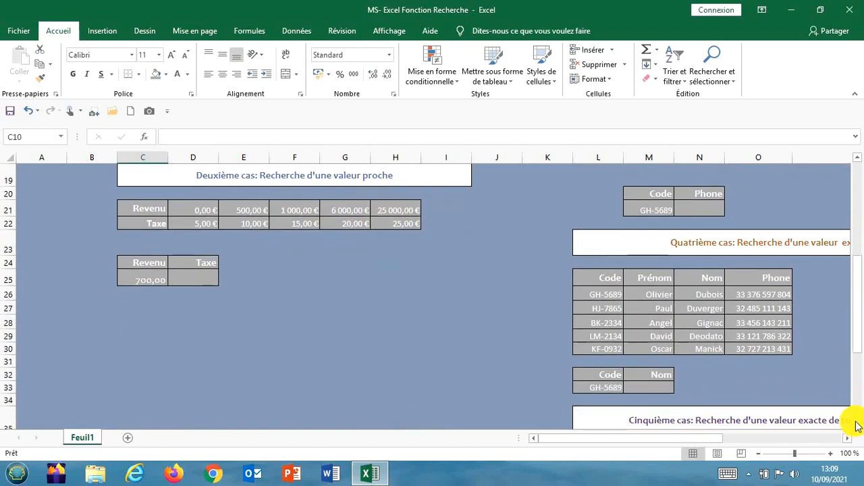
click(311, 171)
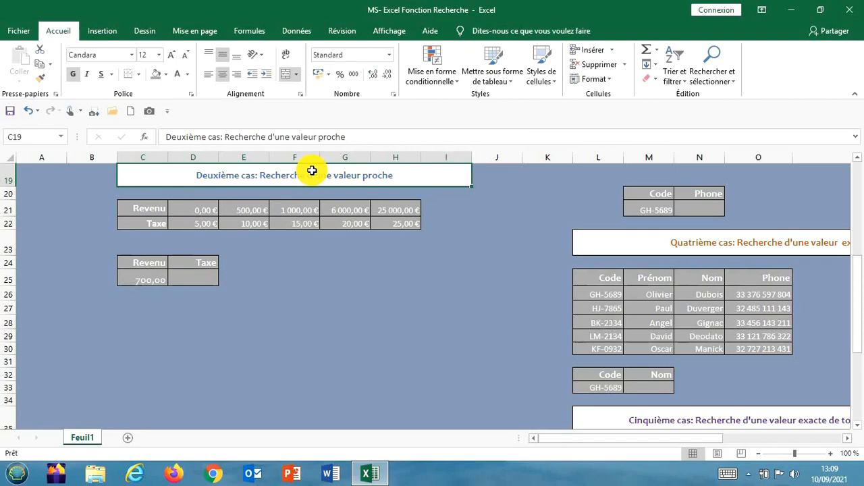
click(144, 274)
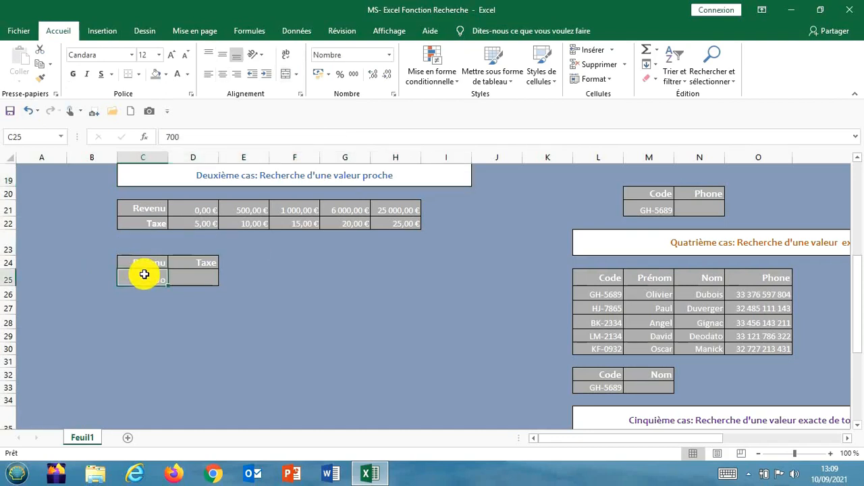
click(251, 210)
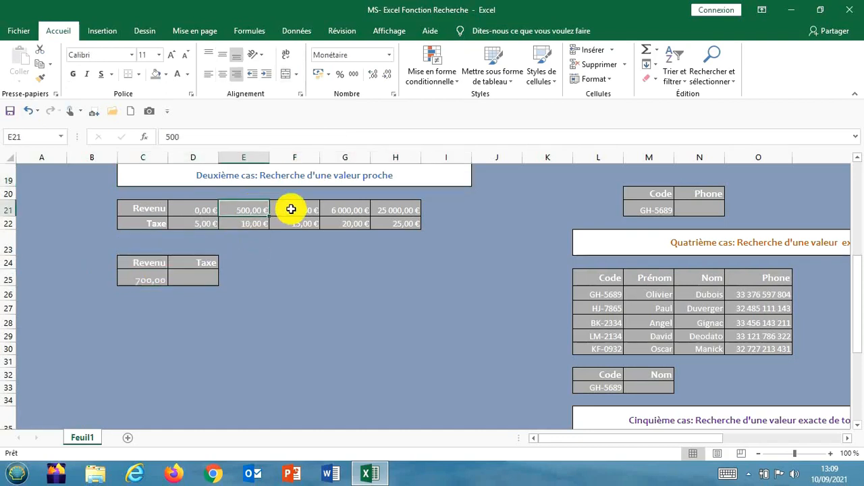
click(292, 209)
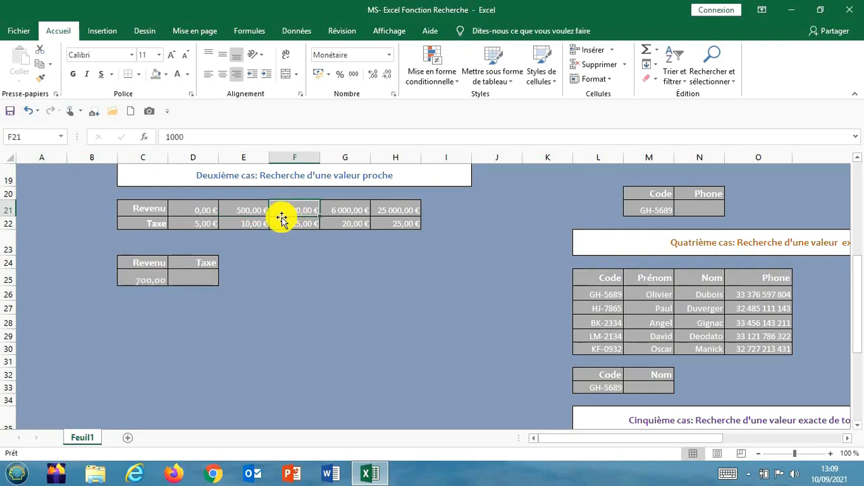
- Enter the formula =RECHERCHE(C25;C21:H21;C22:H22) in D25 and compare its result with the tax in E22
click(197, 279)
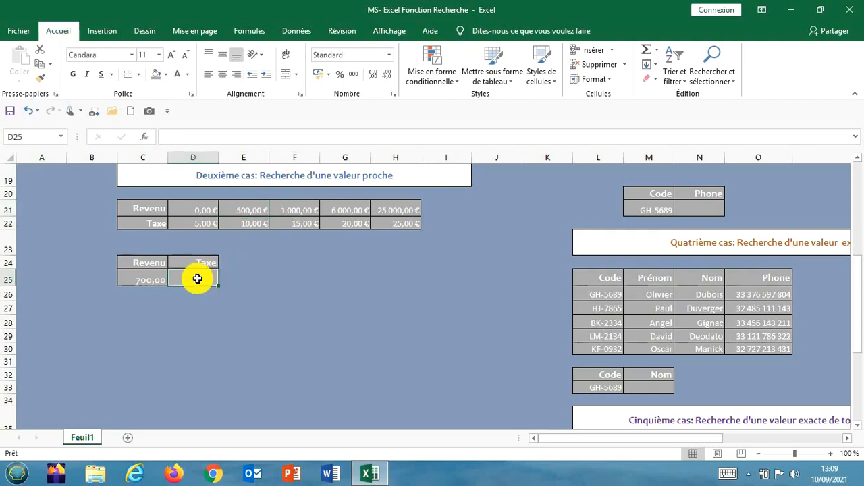
text(+)
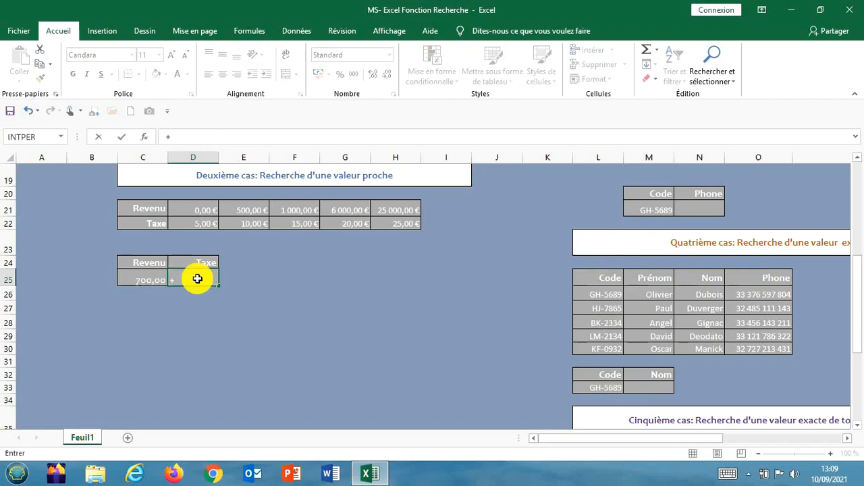
key(BackSpace)
text(=re)
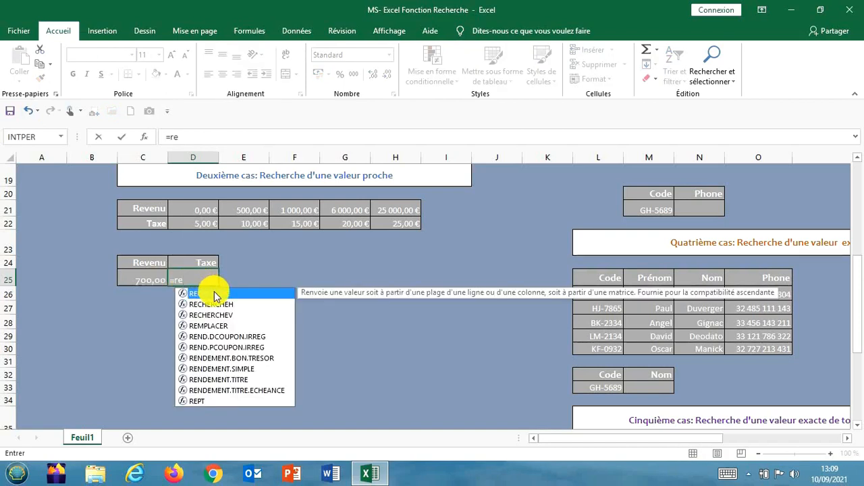
double_click(212, 292)
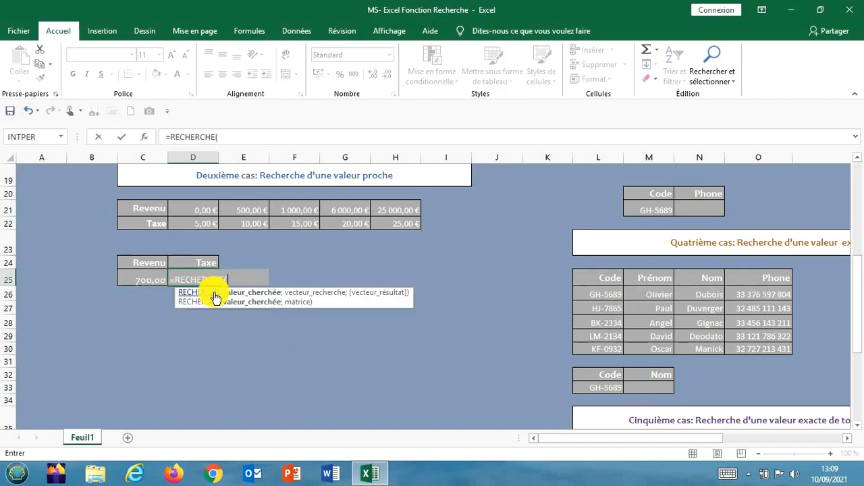
click(151, 279)
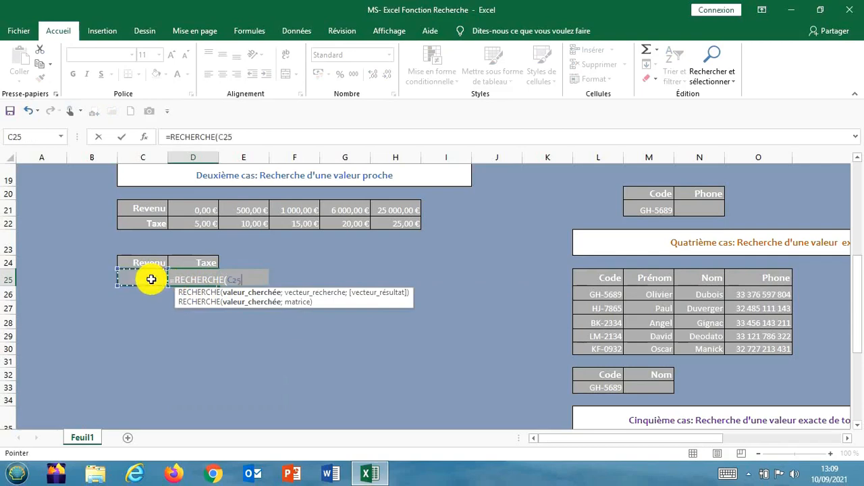
text(;)
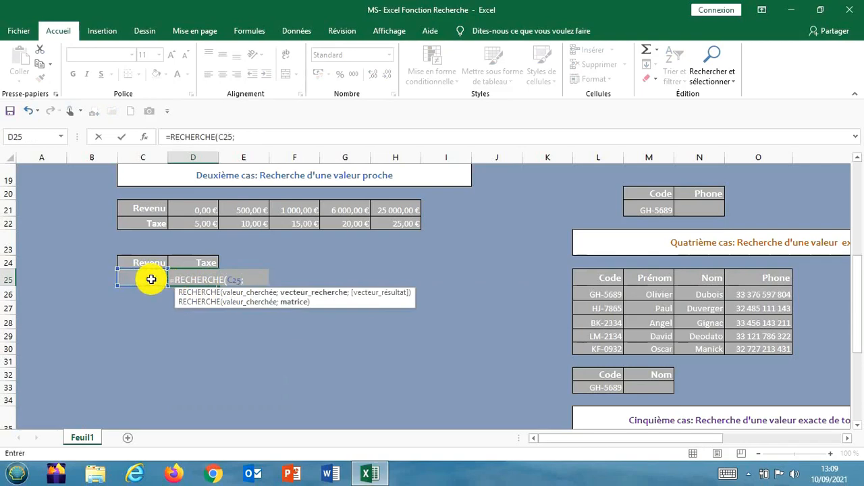
drag(149, 205, 402, 210)
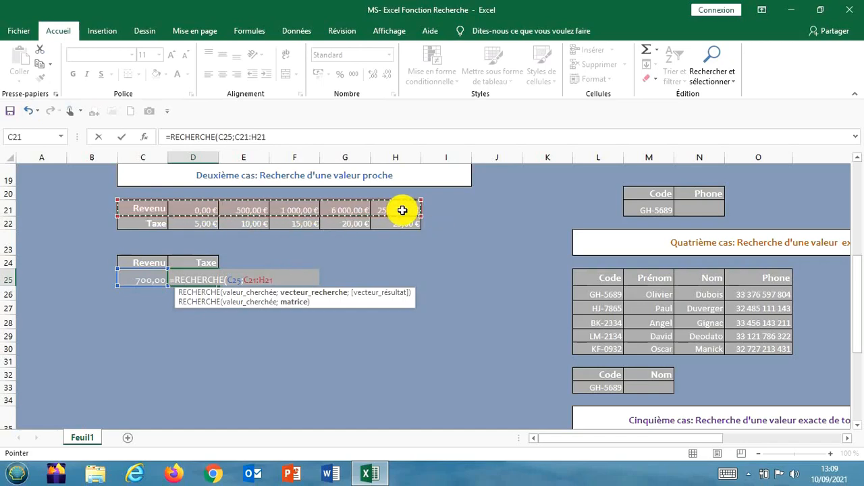
text(;)
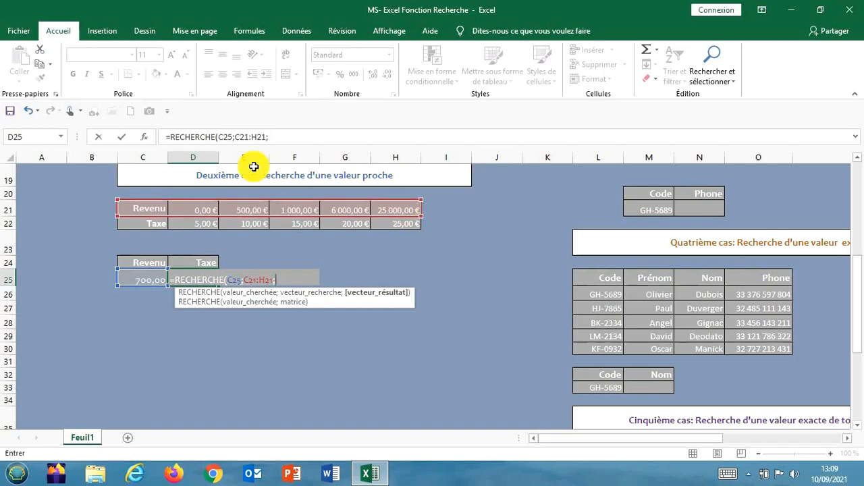
drag(149, 225, 409, 224)
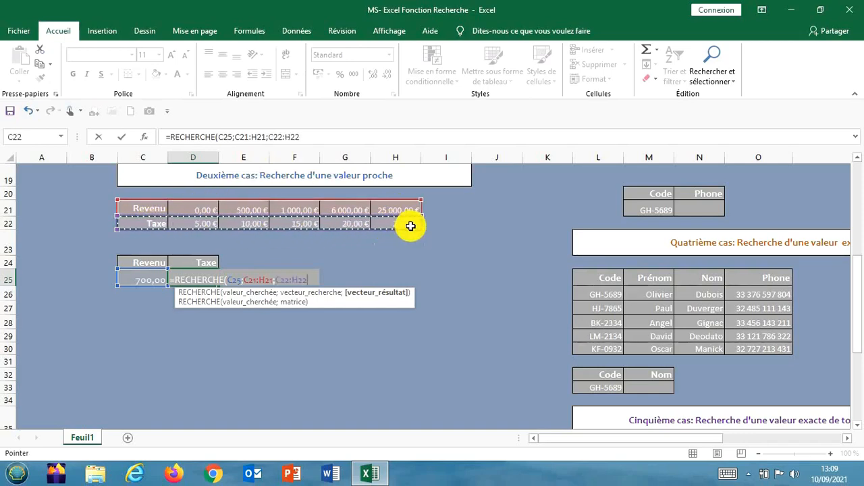
text())
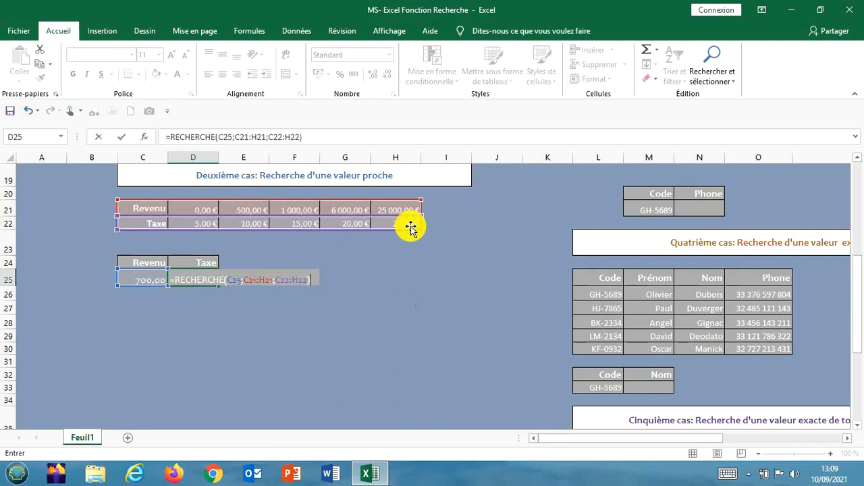
key(Return)
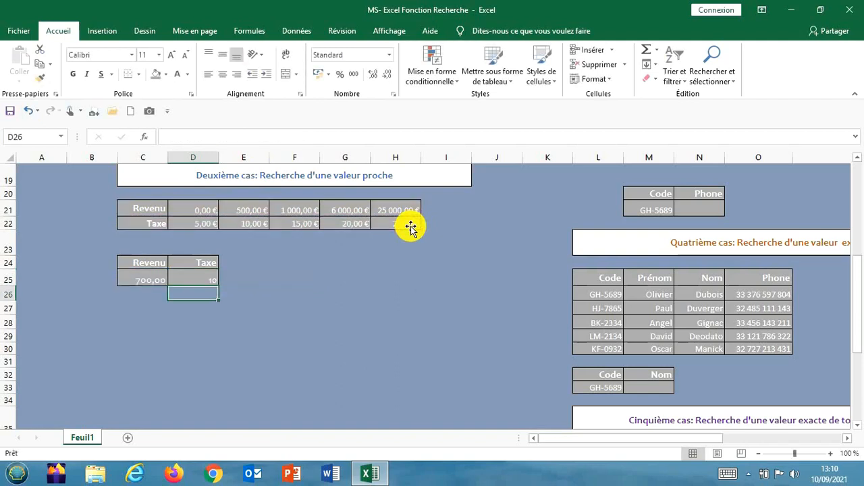
click(185, 279)
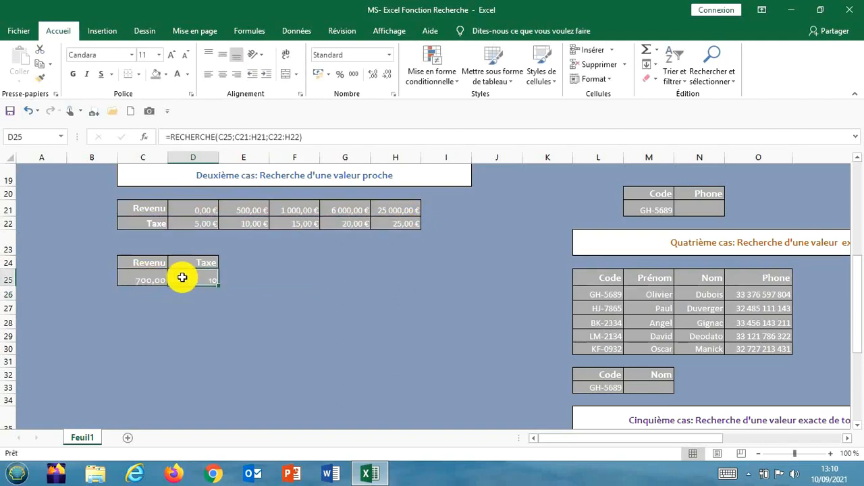
click(245, 225)
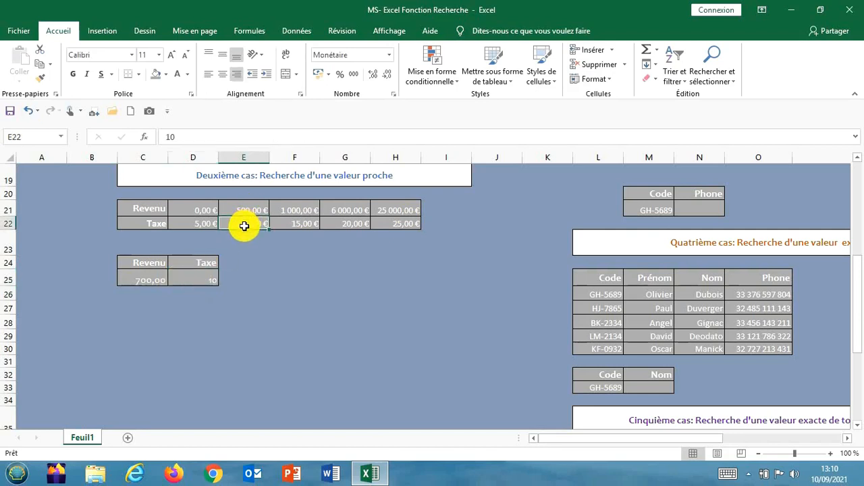
- Set the second case's lookup revenue in C25 to 1000
click(156, 279)
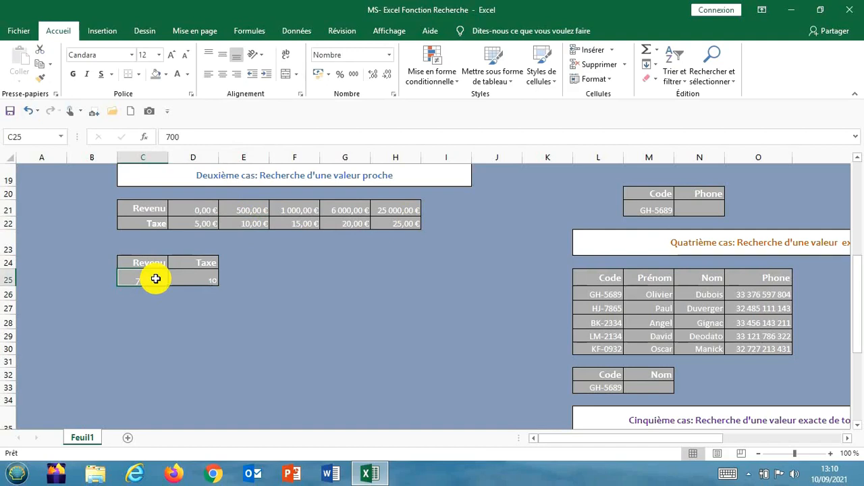
key(BackSpace)
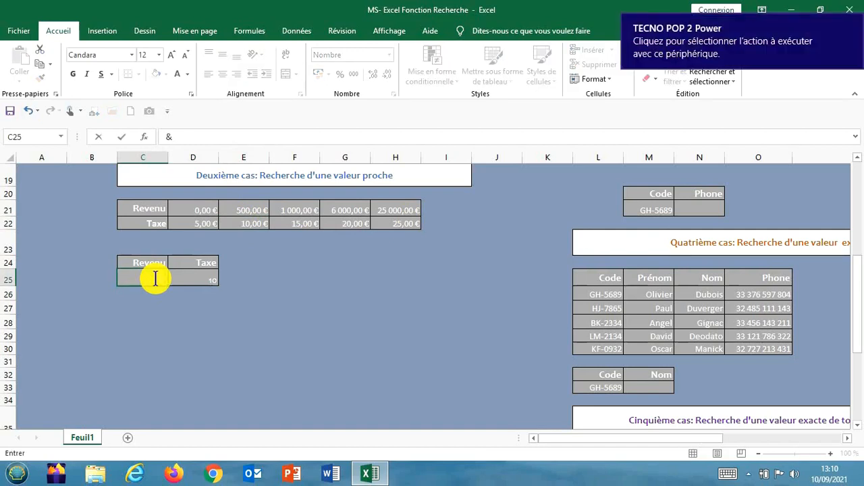
text(1000)
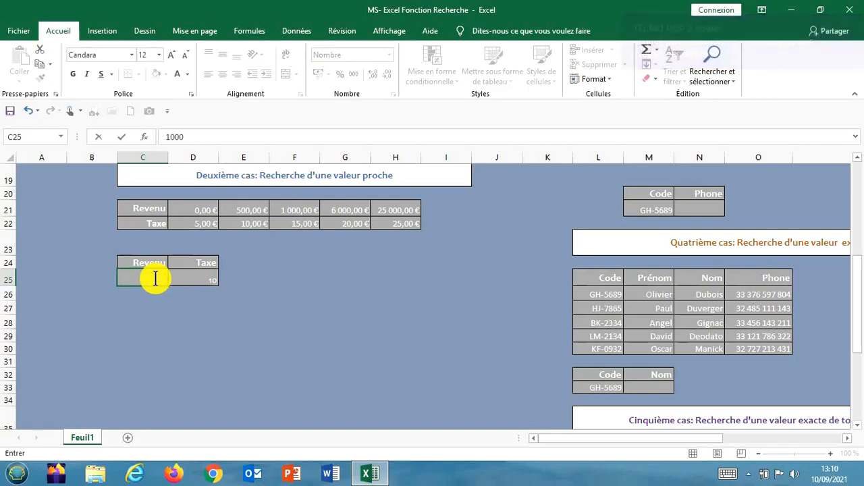
key(Return)
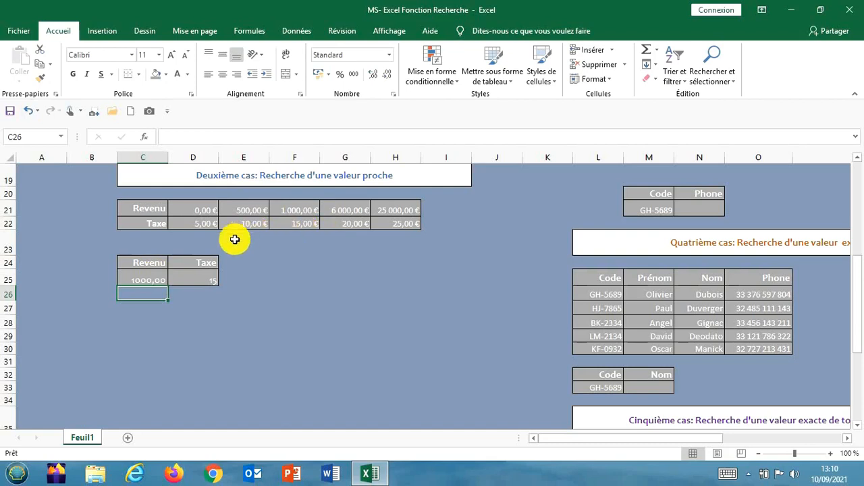
- Change the lookup revenue in C25 to 1500 to test a value between two brackets
click(152, 281)
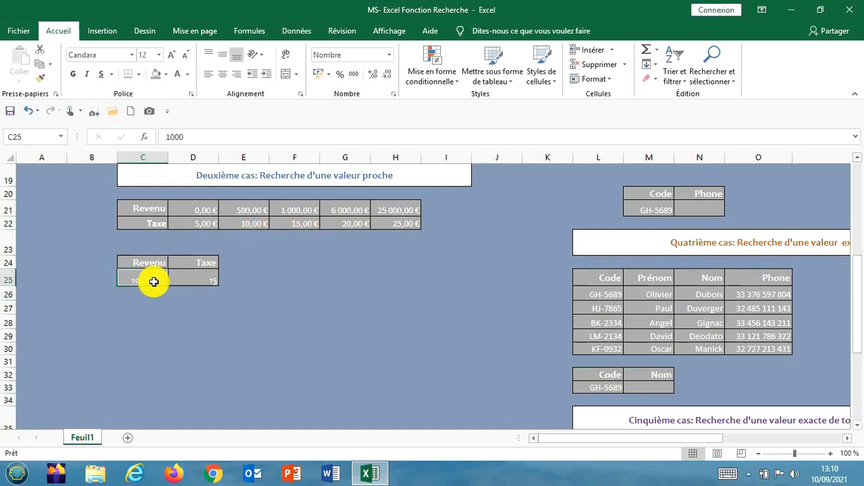
key(BackSpace)
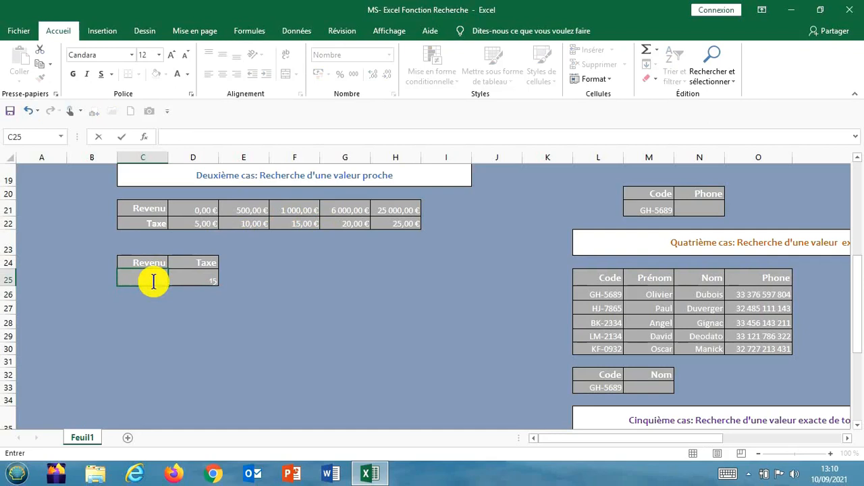
text(1500)
key(Return)
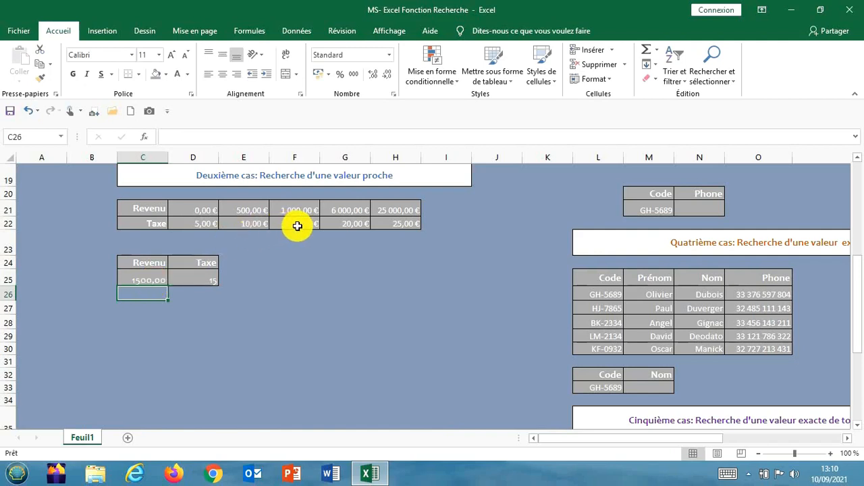
- Test the second case's formula with a revenue of 5000 in C25
click(151, 276)
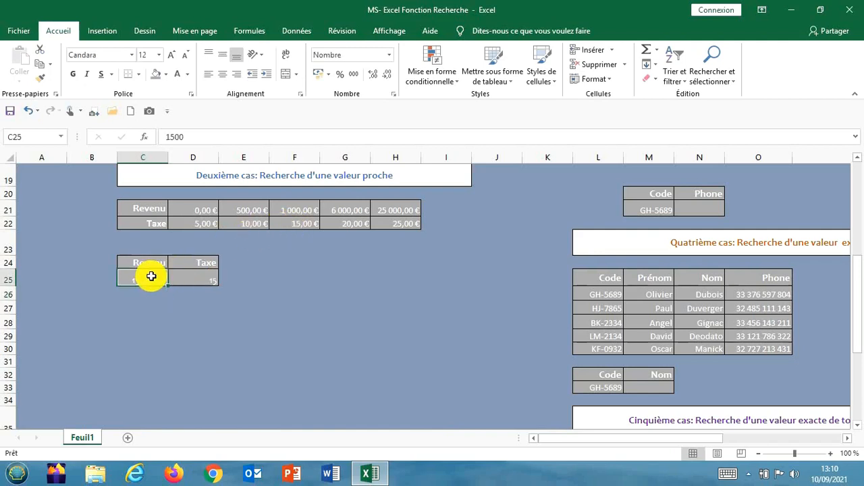
key(BackSpace)
text(5)
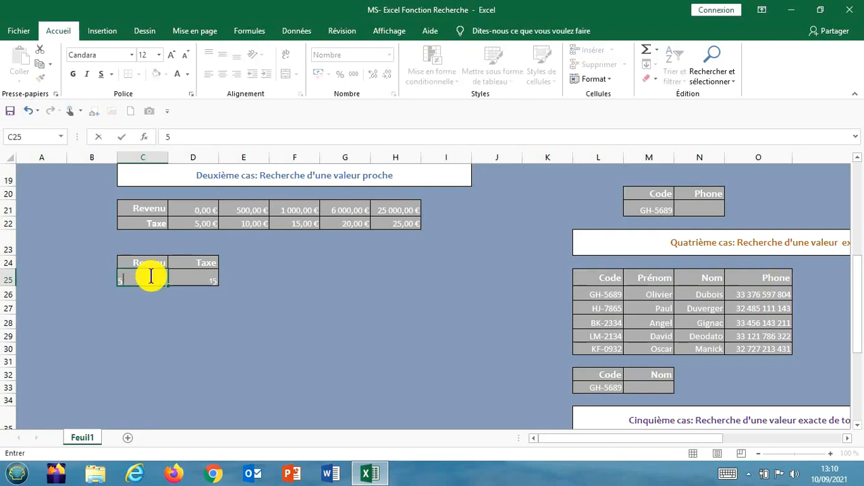
text(000)
key(Return)
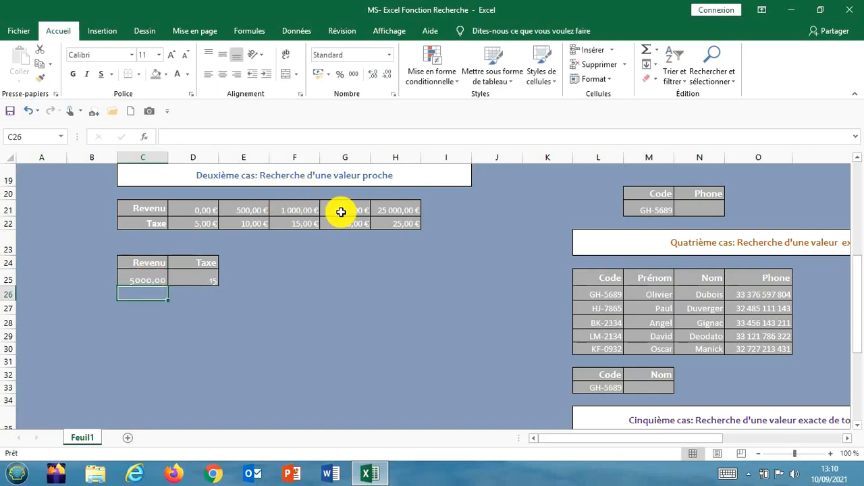
- Set the lookup revenue in C25 to 10000 and compare the tax with the neighbouring brackets
click(159, 279)
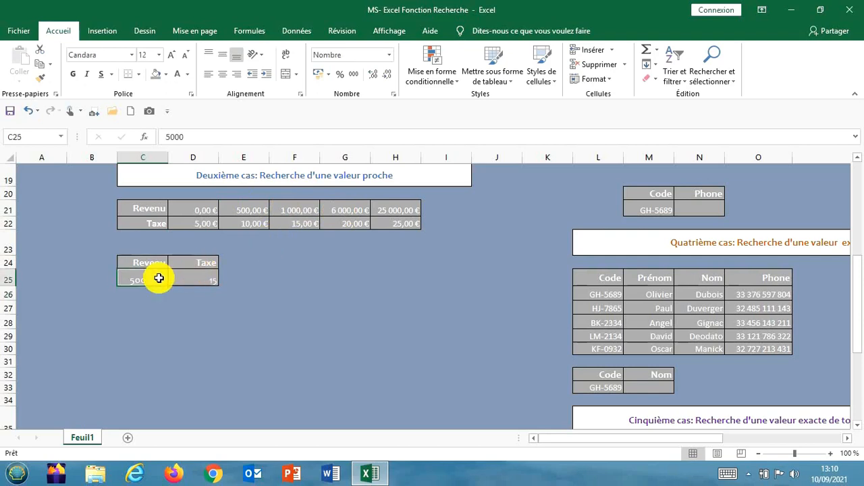
text(1)
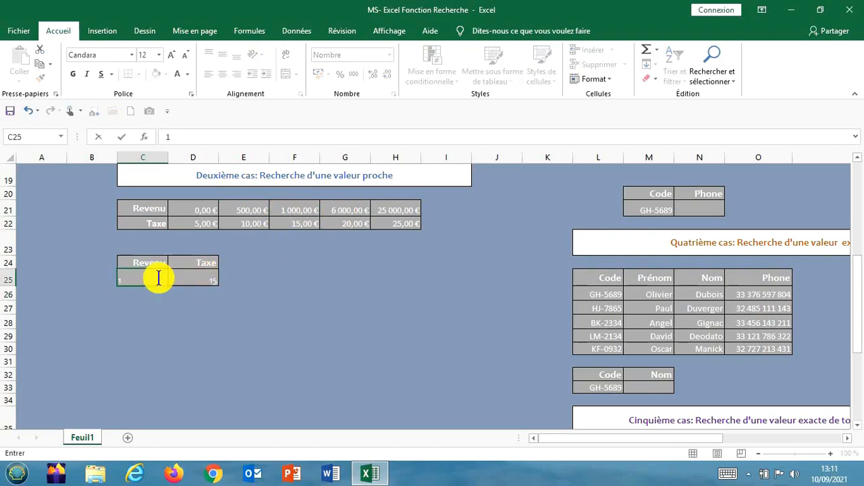
text(00)
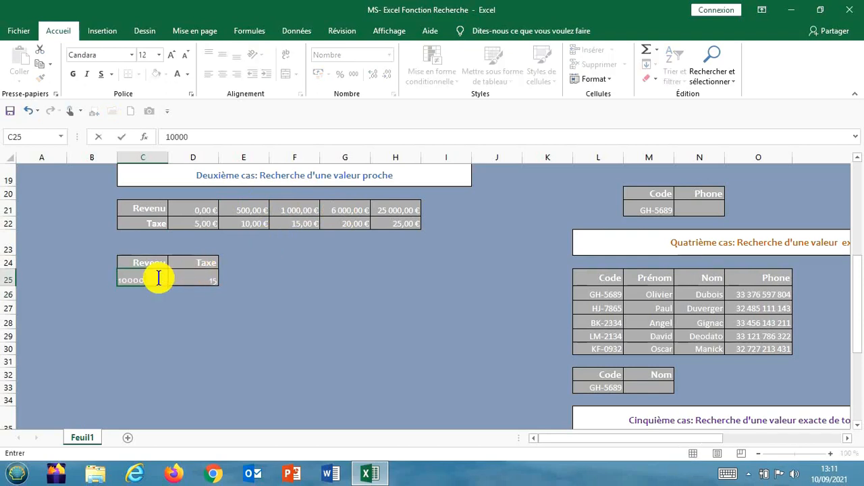
text(00)
key(Return)
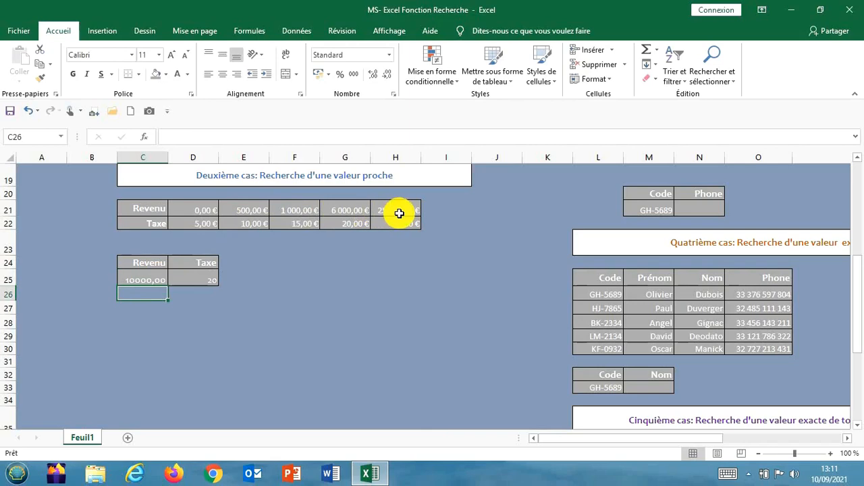
- Examine the third case's heading in L6 and its table of codes, names, emails and phones
click(469, 221)
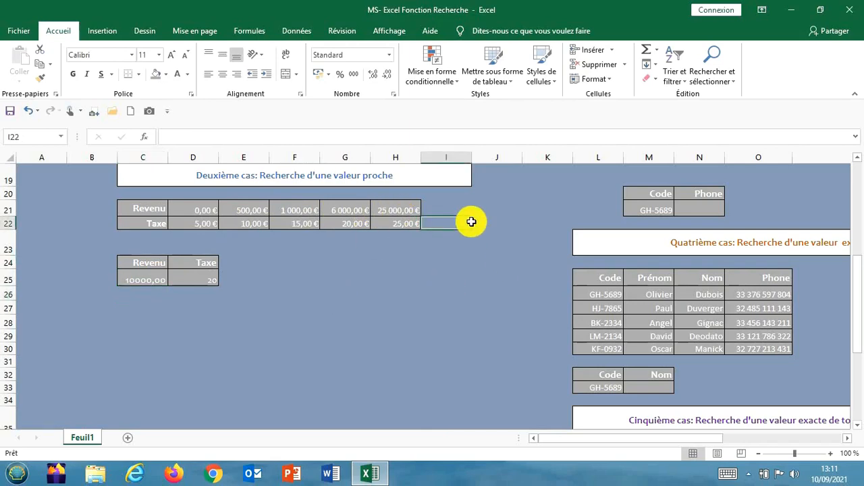
key(Up)
key(Up)
key(Up)
key(Up)
key(Up)
key(Up)
key(Up)
key(Up)
key(Up)
key(Up)
key(Up)
key(Up)
key(Up)
key(Up)
key(Up)
key(Up)
key(Up)
key(Up)
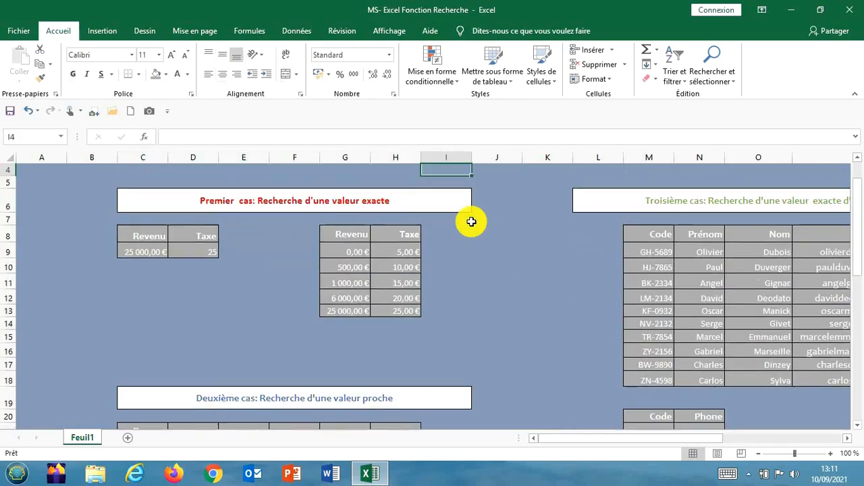
key(Up)
key(Right)
key(Right)
key(Right)
key(Right)
key(Right)
key(Right)
key(Right)
key(Right)
key(Right)
key(Right)
key(Right)
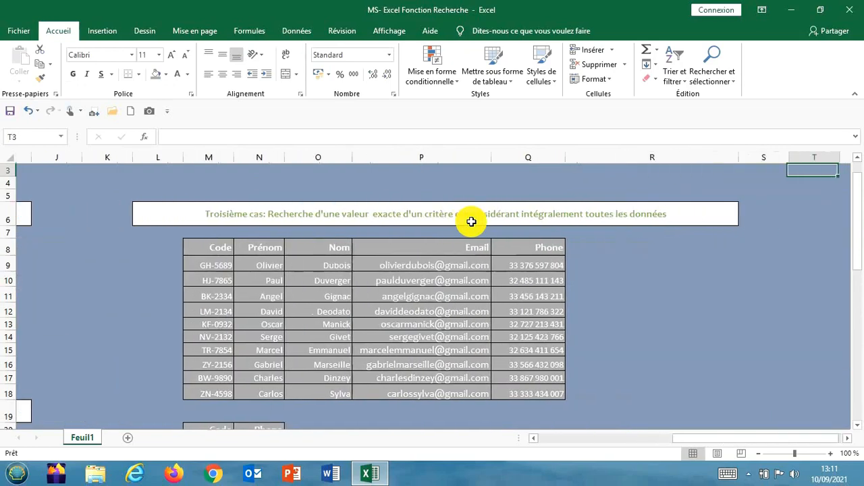
key(Right)
key(Down)
key(Down)
key(Left)
key(Left)
key(Left)
key(Down)
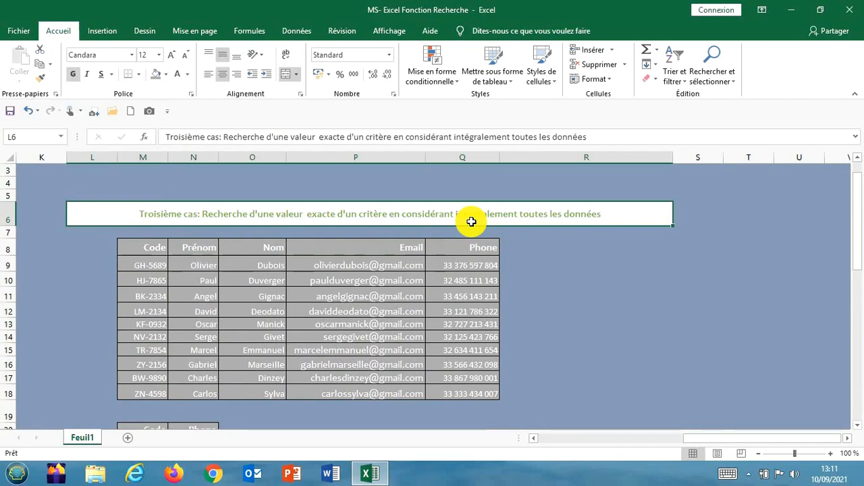
- Examine the rest of the third case's table and its Code and Phone lookup cells in M20:N21
key(Down)
key(Down)
key(Down)
key(Down)
key(Down)
key(Down)
key(Down)
key(Down)
key(Down)
key(Down)
key(Down)
key(Down)
key(Down)
key(Down)
key(Down)
key(Down)
key(Down)
key(Down)
key(Down)
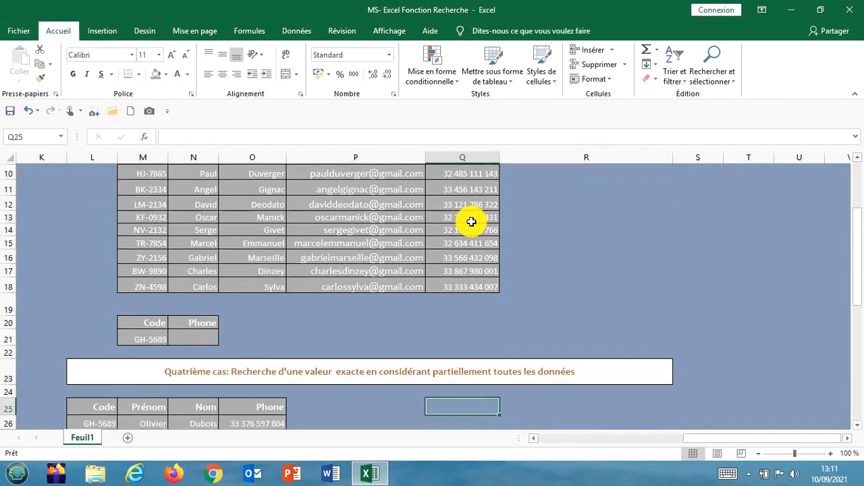
key(Up)
key(Up)
key(Up)
key(Up)
key(Up)
key(Up)
key(Up)
key(Left)
key(Left)
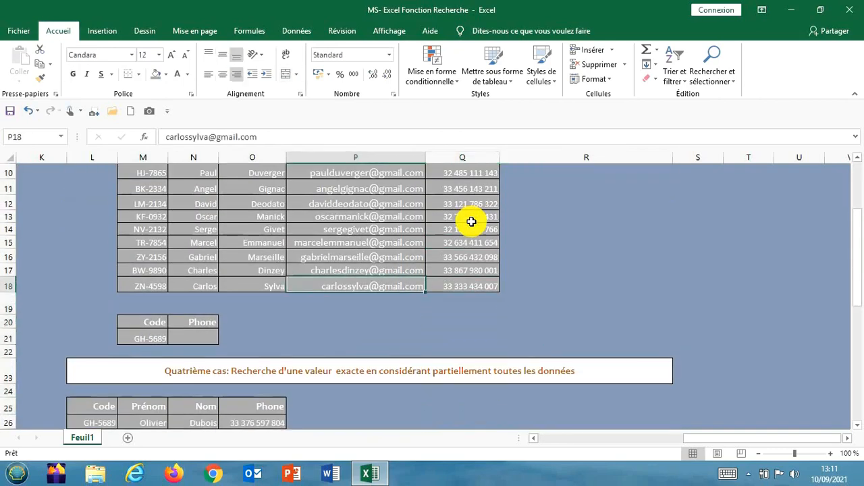
key(Down)
key(Down)
key(Down)
key(Left)
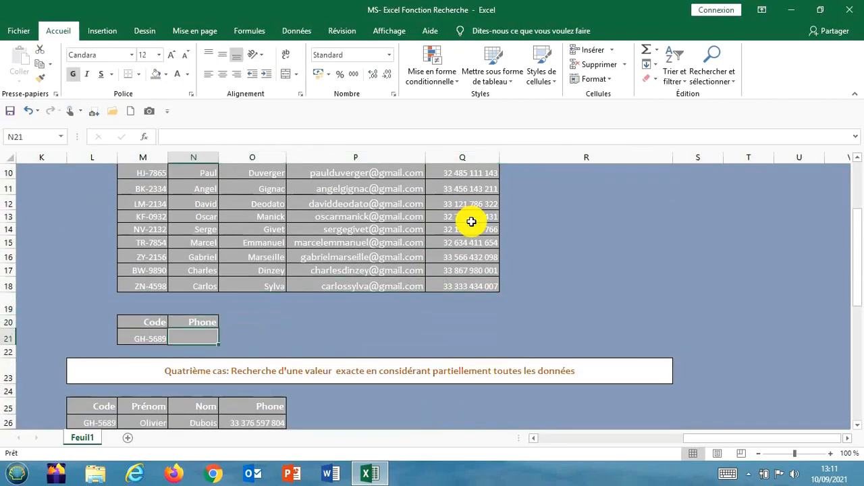
- Review the third case's table in M8:Q18 once more, from its heading down to the lookup cells in M20:N21
key(Up)
key(Up)
key(Up)
key(Up)
key(Up)
key(Up)
key(Up)
key(Up)
key(Up)
key(Up)
key(Up)
key(Up)
key(Up)
key(Up)
key(Up)
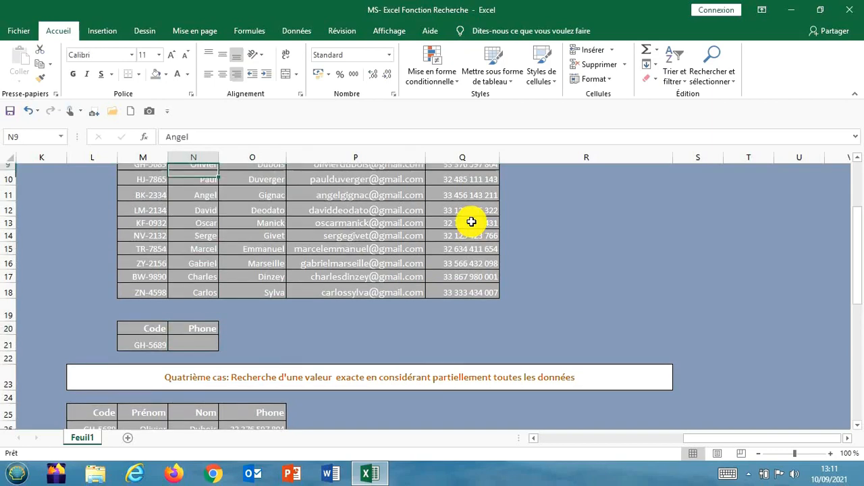
key(Down)
key(Down)
key(Down)
key(Down)
key(Down)
key(Down)
key(Down)
key(Down)
key(Down)
key(Down)
key(Down)
key(Down)
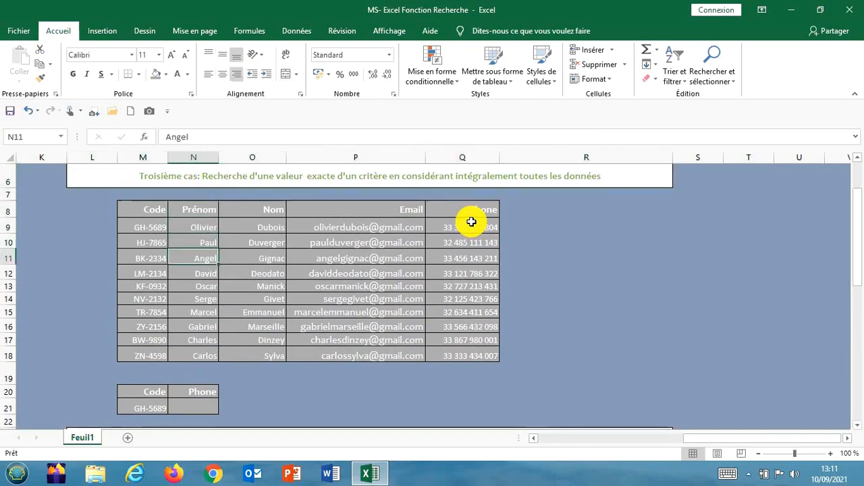
- Enter =RECHERCHE(M21;M8:Q18) in N21 and compare the returned phone with the one in Q9
key(Down)
key(Down)
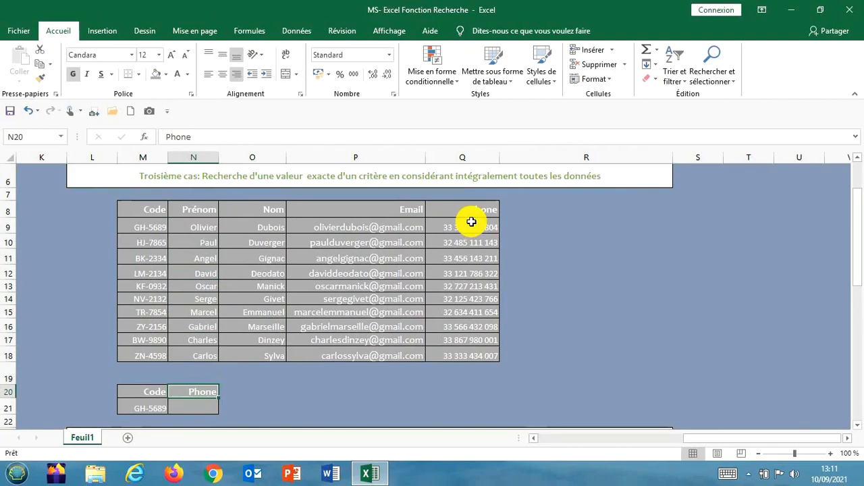
key(Down)
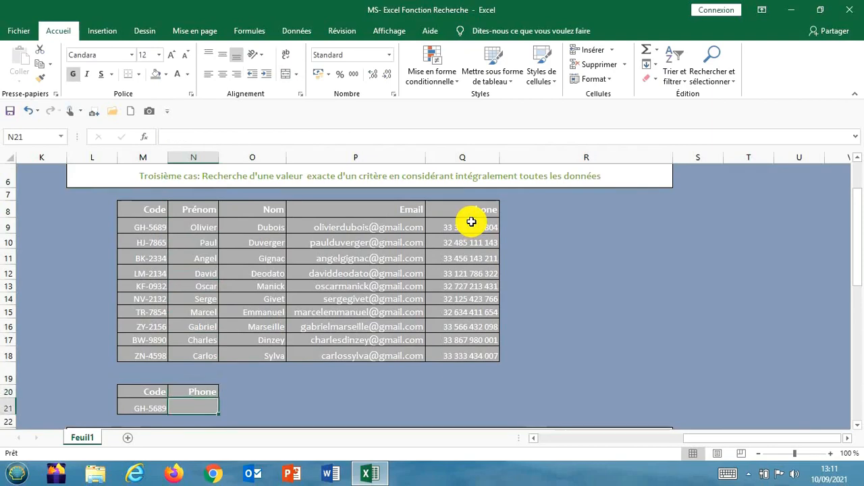
text(=)
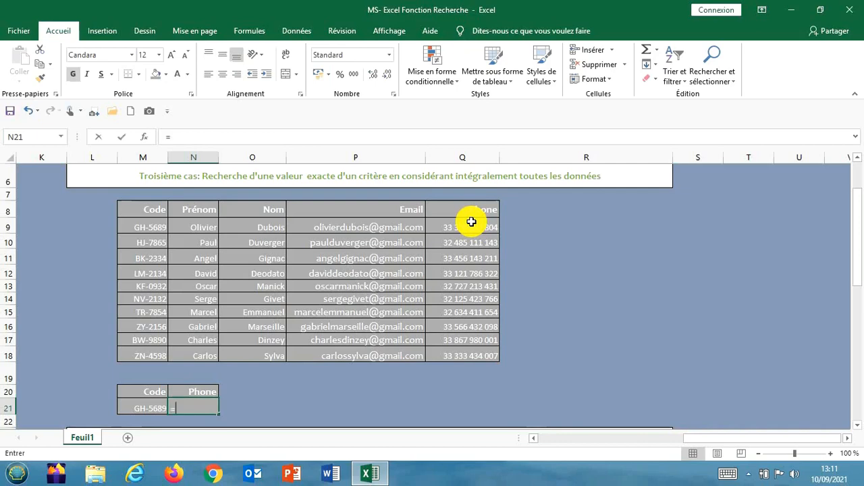
text(re)
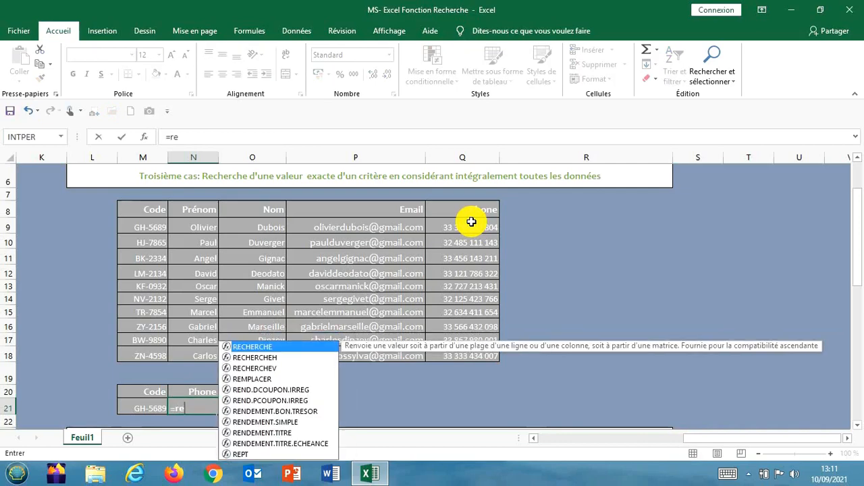
double_click(290, 346)
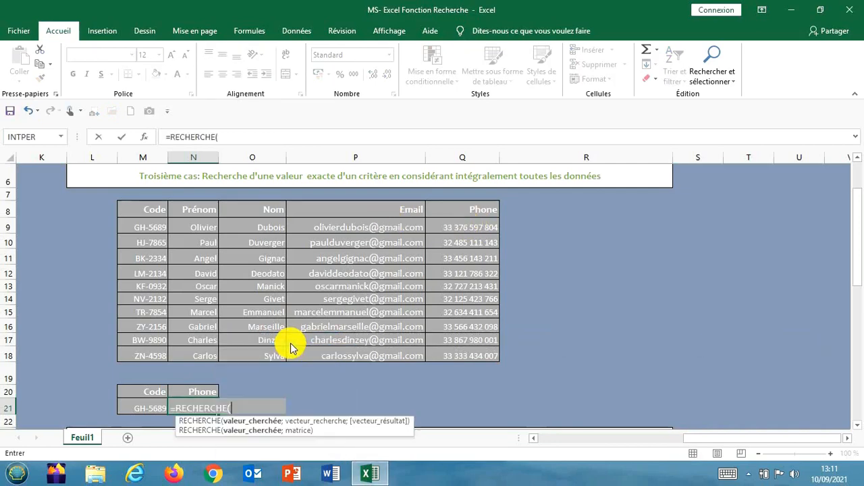
click(154, 406)
text(;)
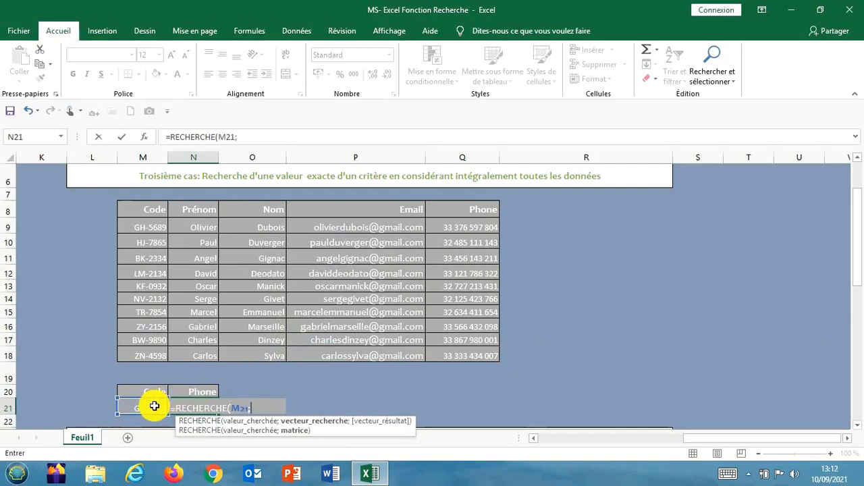
click(155, 209)
drag(272, 268, 462, 356)
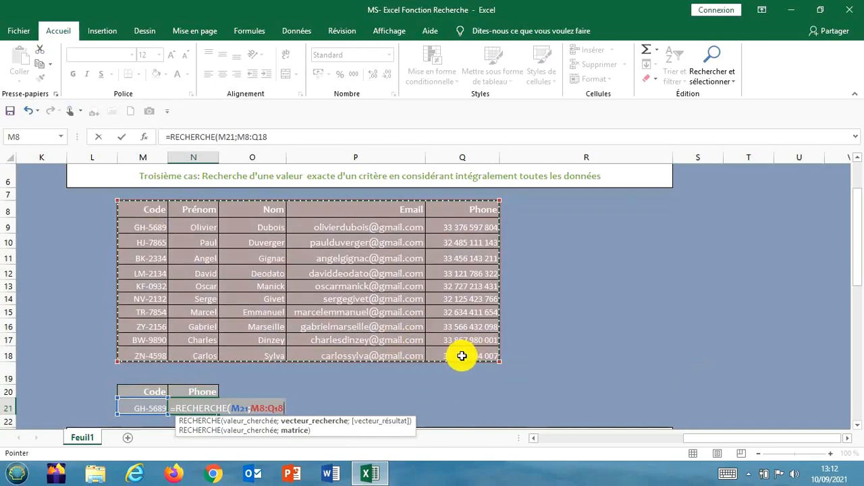
key(Return)
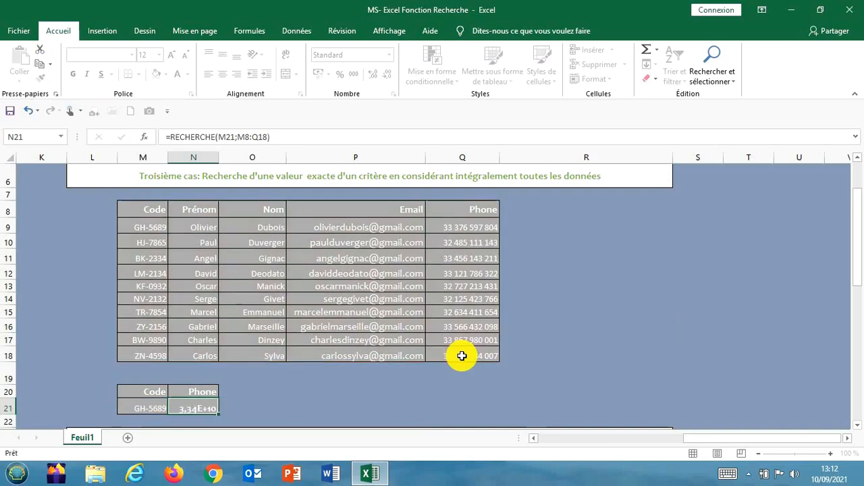
click(150, 409)
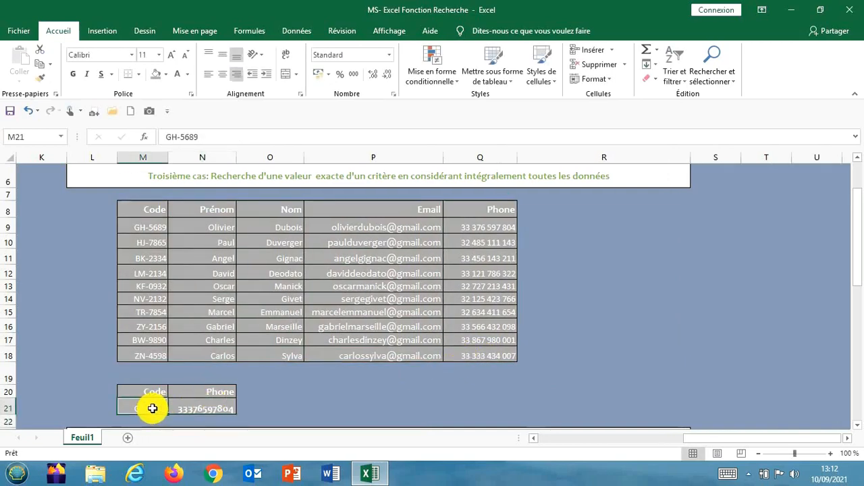
click(503, 227)
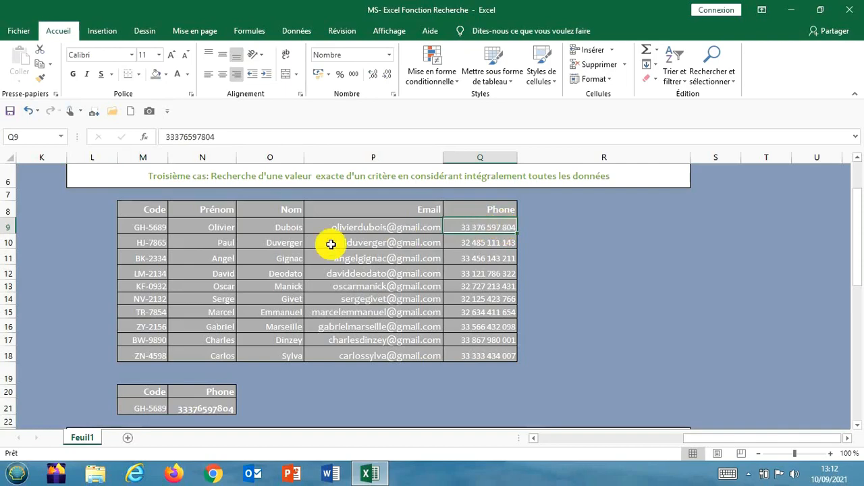
- Test the third case's formula by copying the code from M10 into the lookup cell M21
click(153, 243)
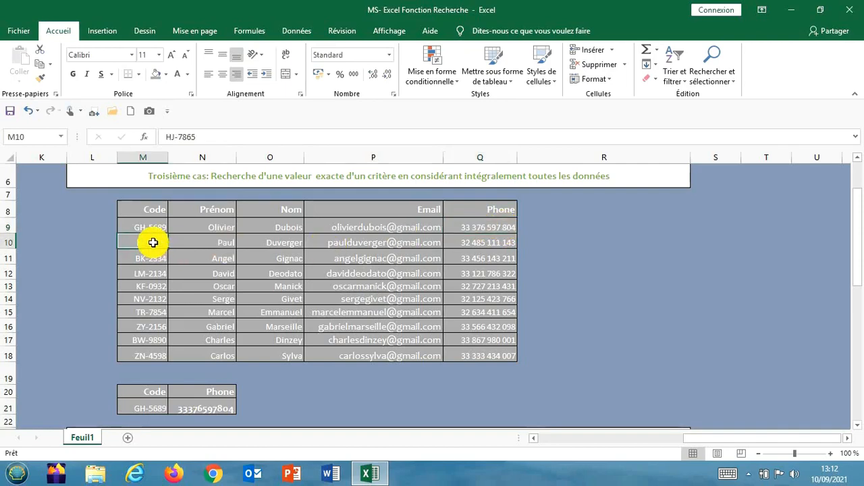
key(ctrl+c)
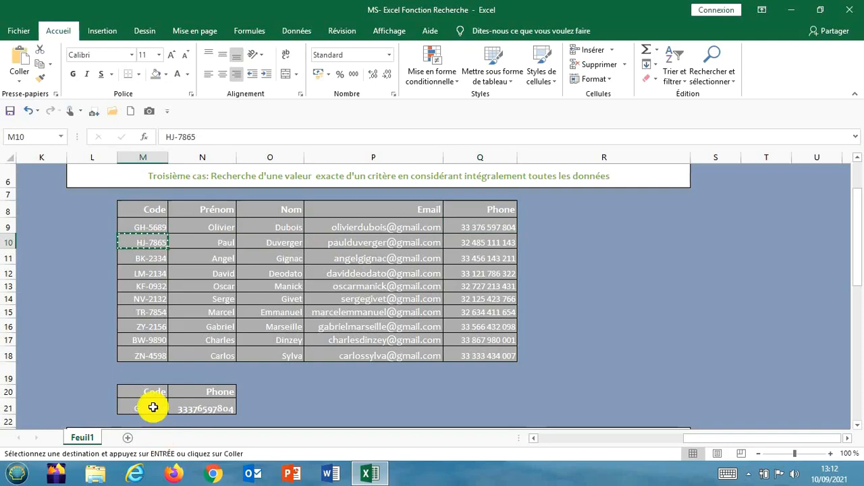
click(154, 408)
key(ctrl+v)
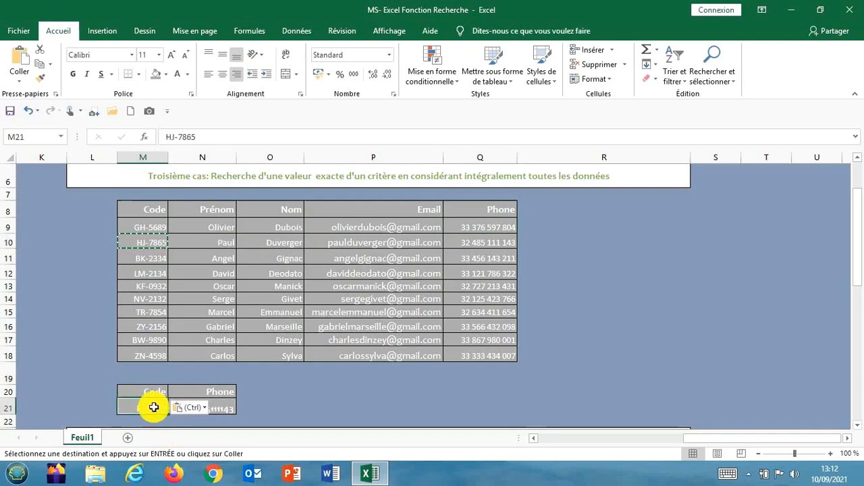
click(586, 369)
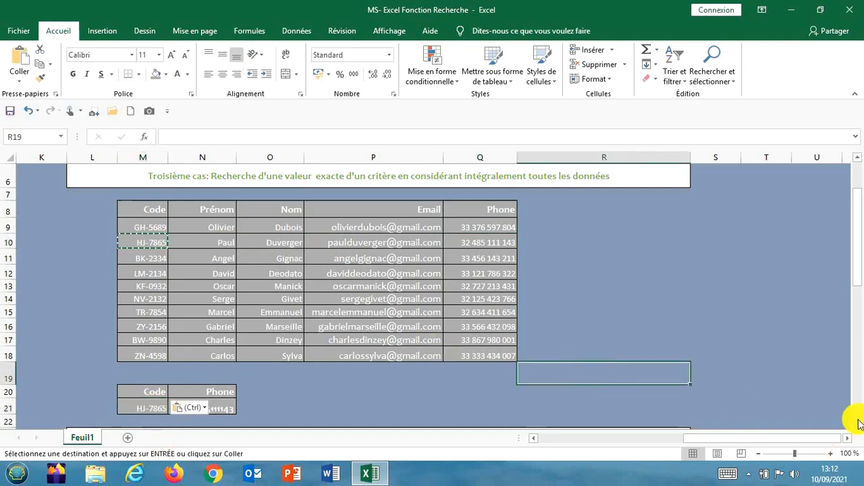
- Copy the code from M13 into M21 and check the returned phone against that row
scroll(852, 414, down, 2)
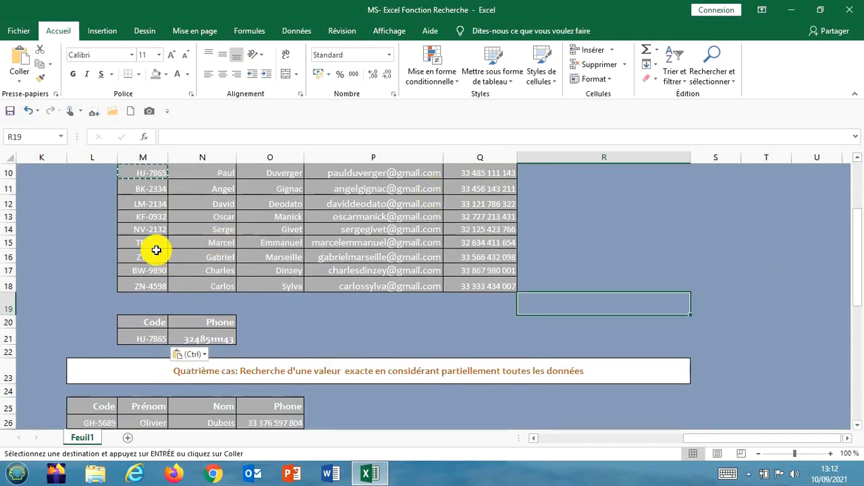
click(145, 217)
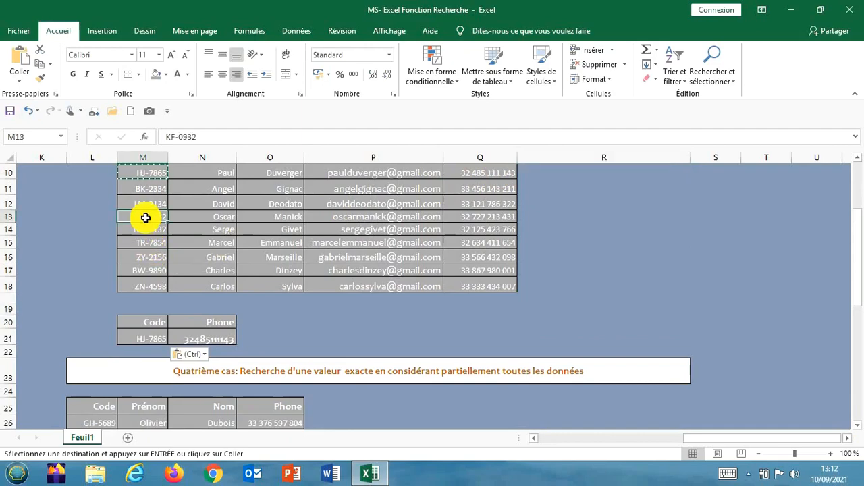
key(ctrl+c)
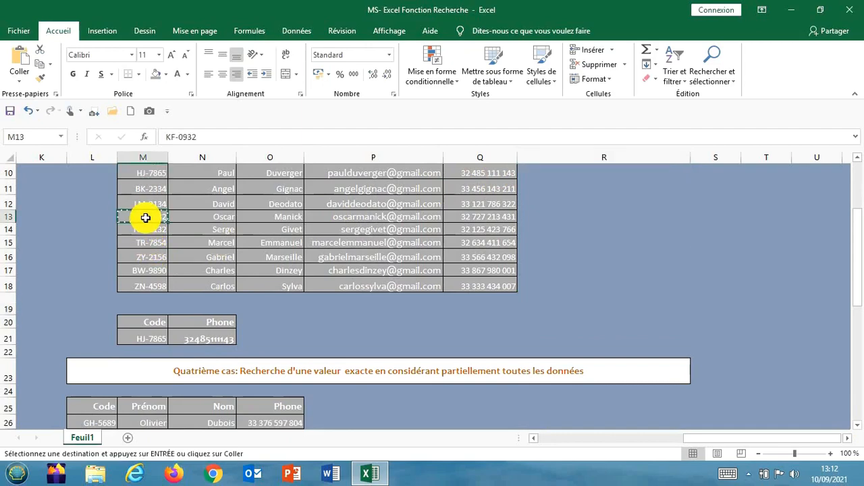
click(151, 339)
key(ctrl+v)
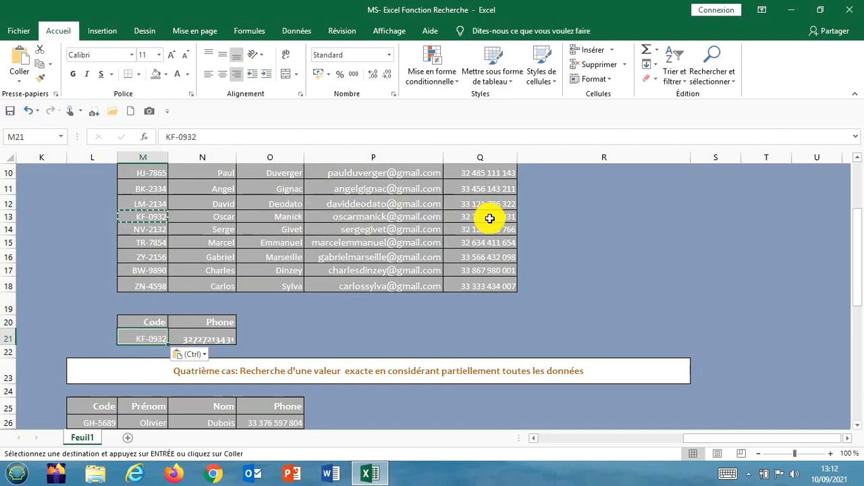
click(572, 265)
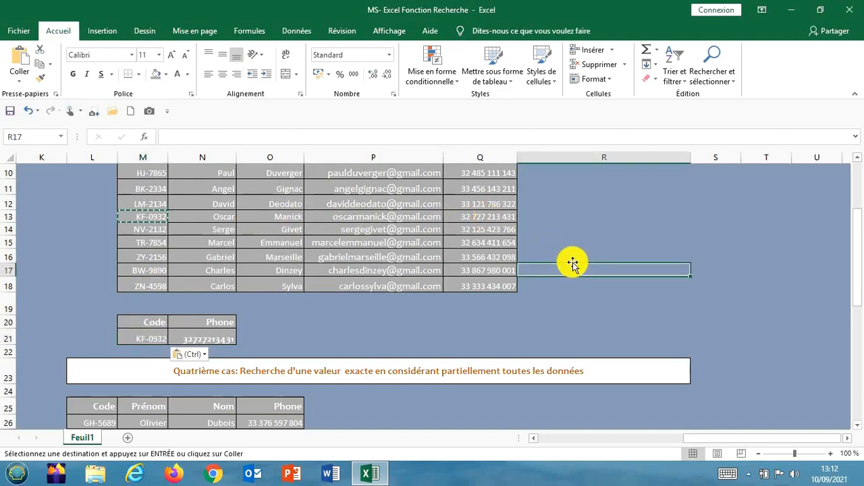
- Examine the fourth case's heading in row 23, its table in L25:O30 and its Code and Nom lookup cells in L32:M33
key(Down)
key(Down)
key(Down)
key(Down)
key(Down)
key(Down)
key(Down)
key(Down)
key(Down)
key(Down)
key(Down)
key(Down)
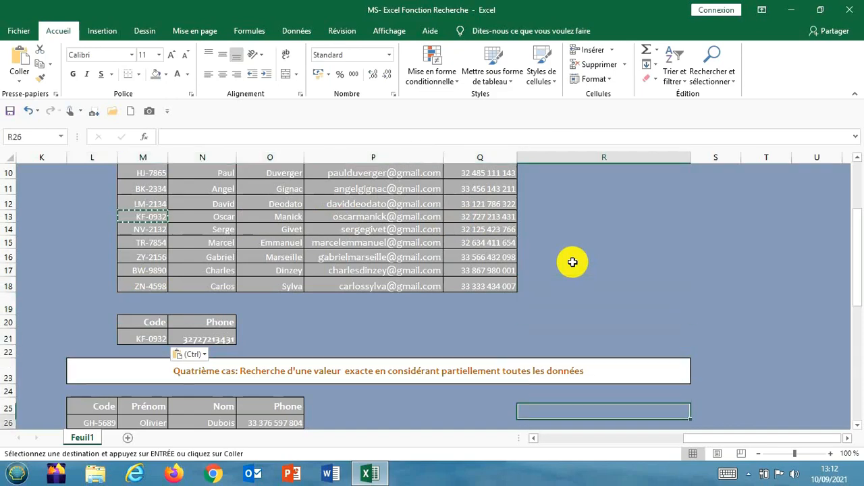
key(Down)
key(Down)
key(Down)
key(Down)
key(Down)
key(Down)
key(Down)
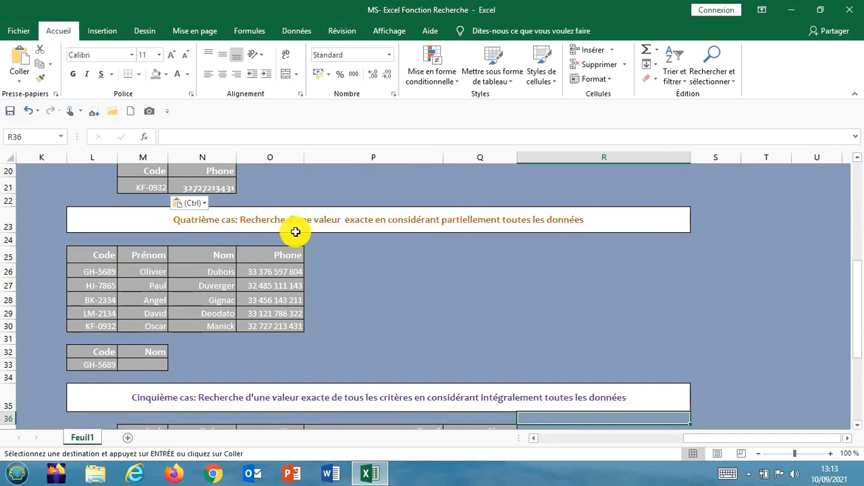
- Enter =RECHERCHE(L33;L25:N30) in M33 to look up the last name matching the code, leaving the Phone column out
click(150, 364)
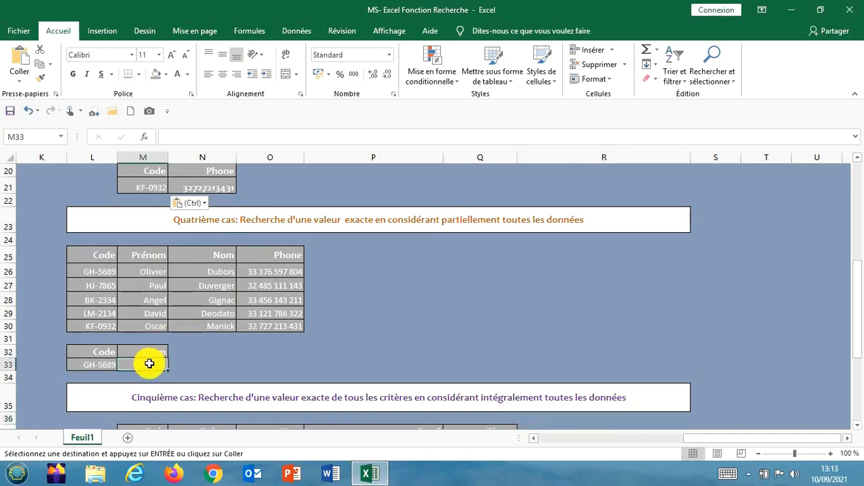
text(=re)
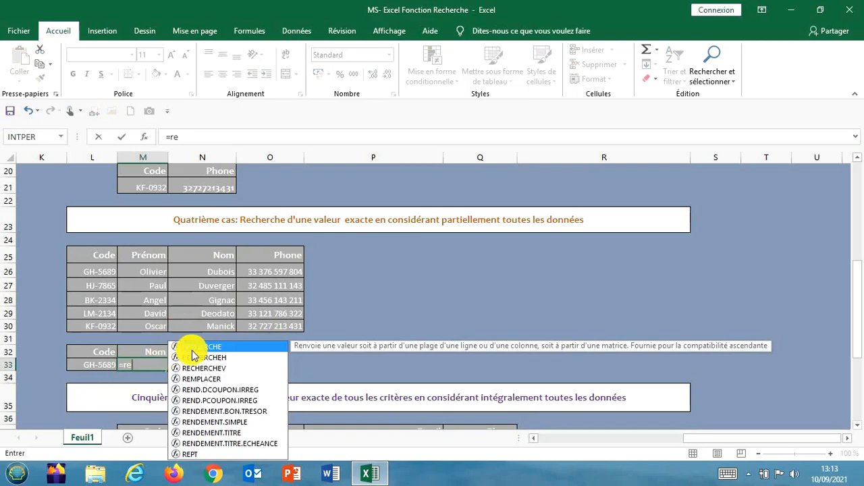
double_click(195, 349)
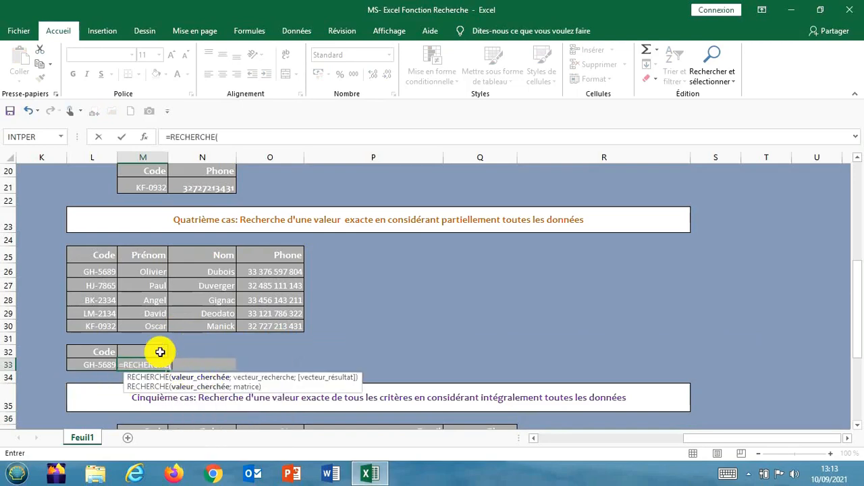
click(105, 363)
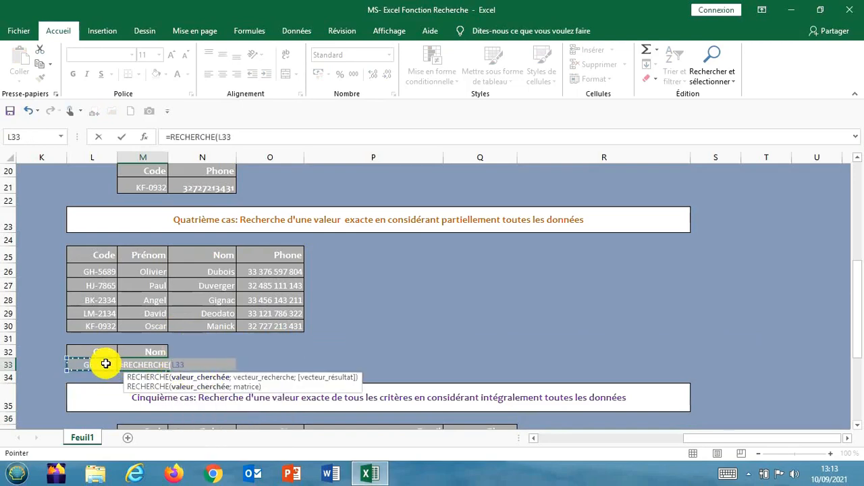
text(;)
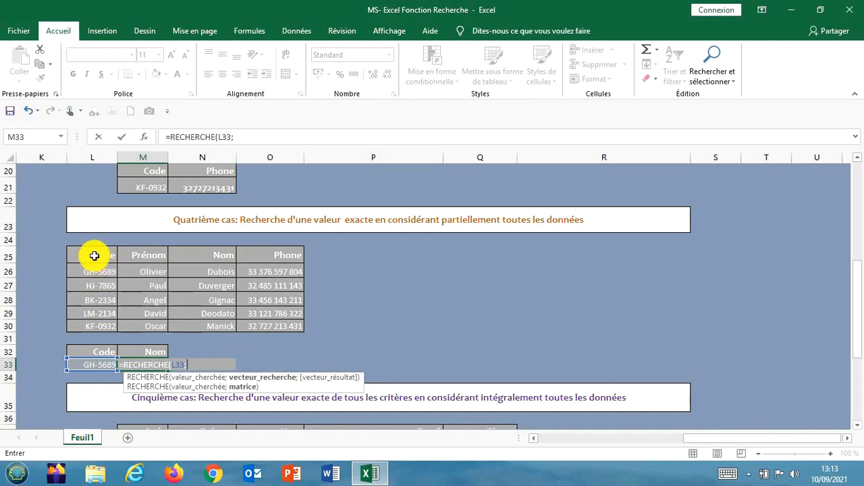
drag(94, 257, 206, 319)
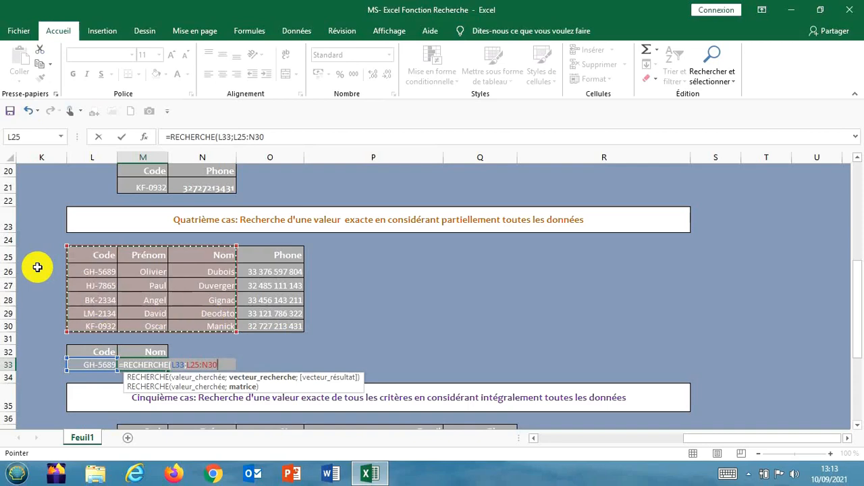
text())
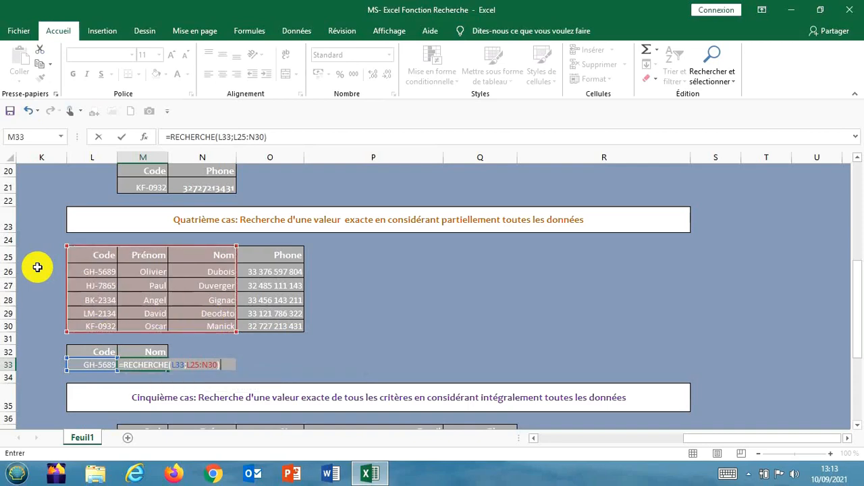
key(Return)
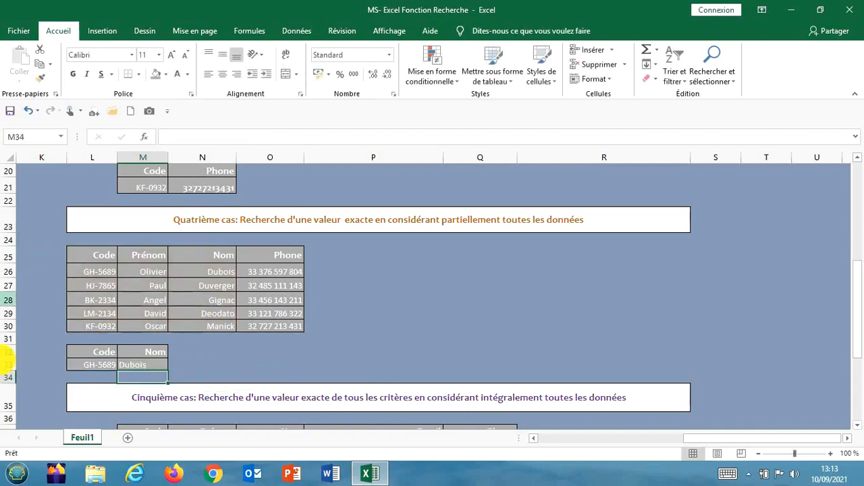
- Test the fourth case's formula by copying the code from L29 into the lookup cell L33
click(102, 367)
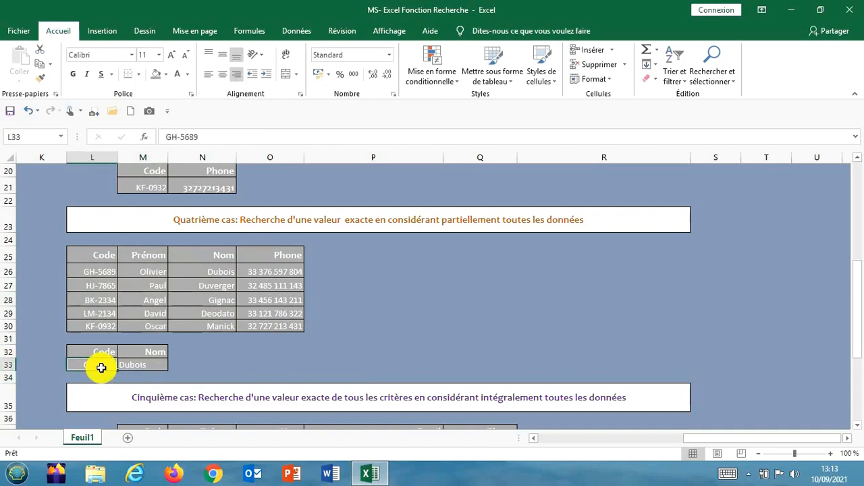
click(97, 312)
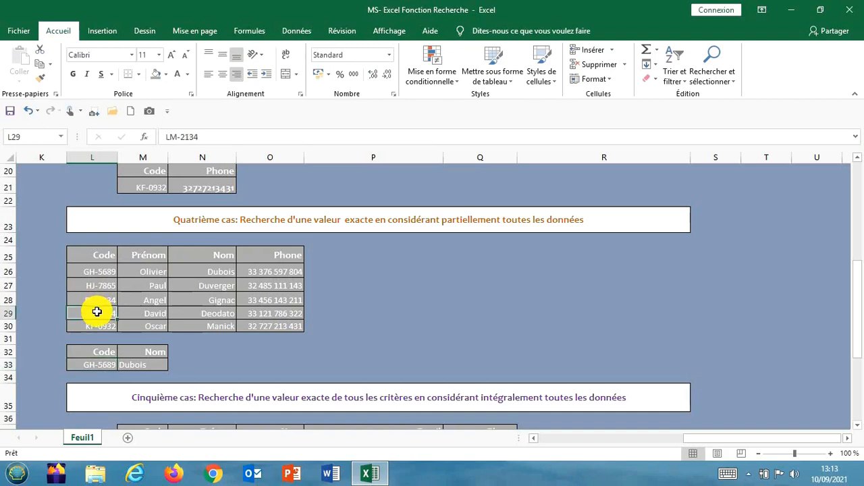
key(ctrl+c)
click(100, 365)
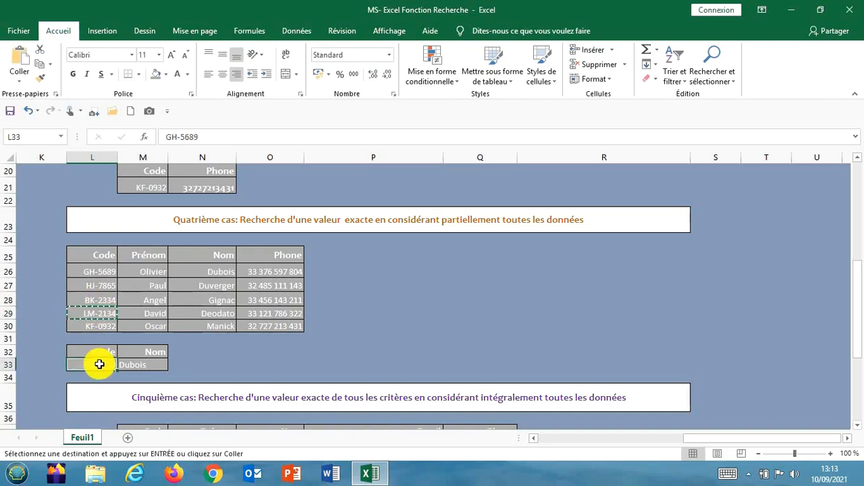
key(ctrl+v)
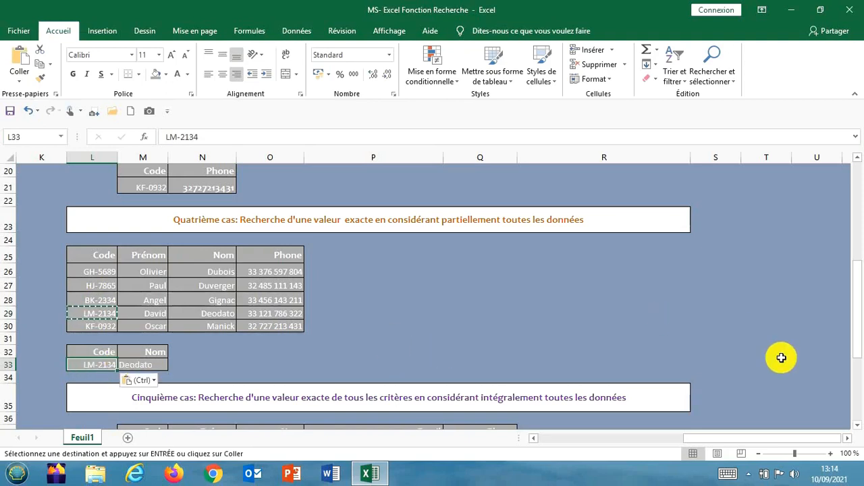
- Build a RECHERCHE formula in N50 of the fifth case with lookup value M50, lookup vector M37:M47 and result vector N37:N47
click(858, 426)
scroll(857, 425, down, 4)
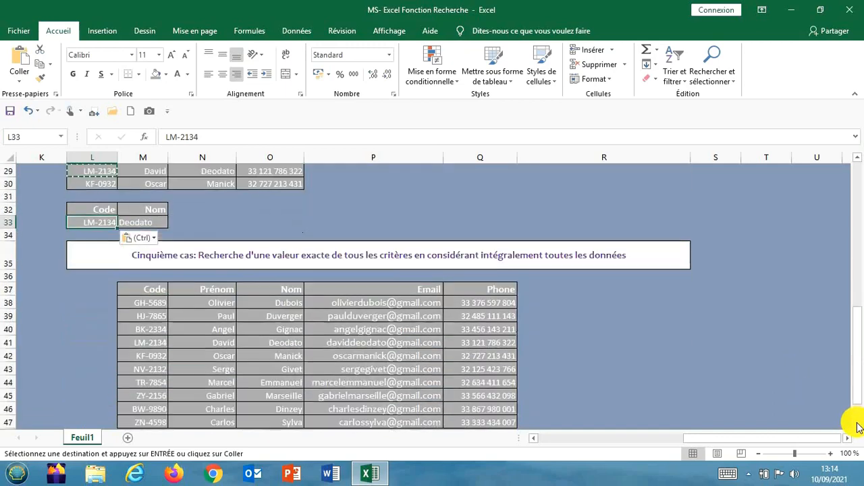
scroll(858, 425, down, 1)
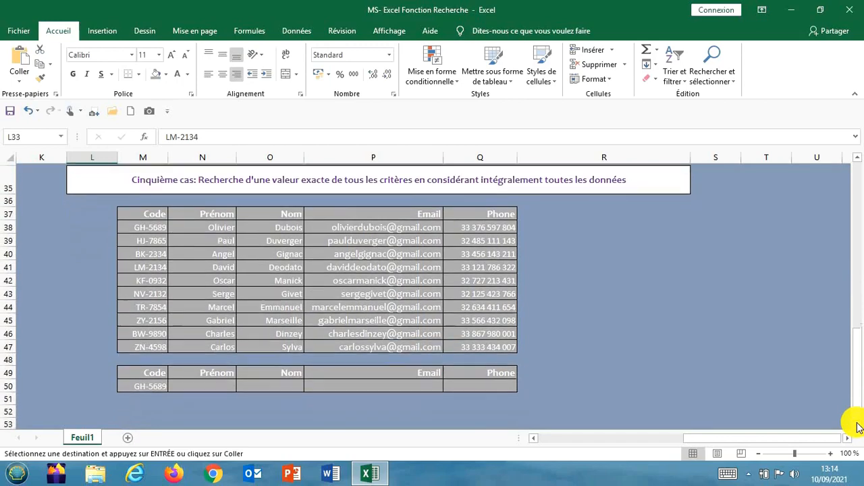
click(293, 181)
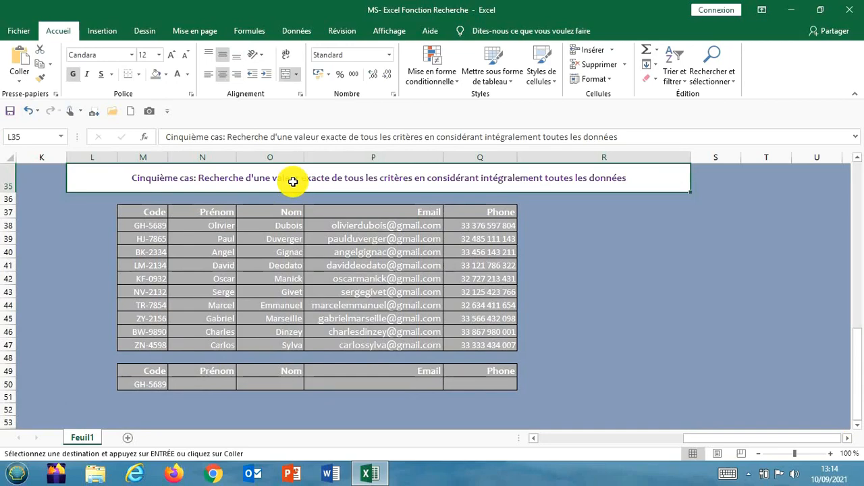
click(197, 383)
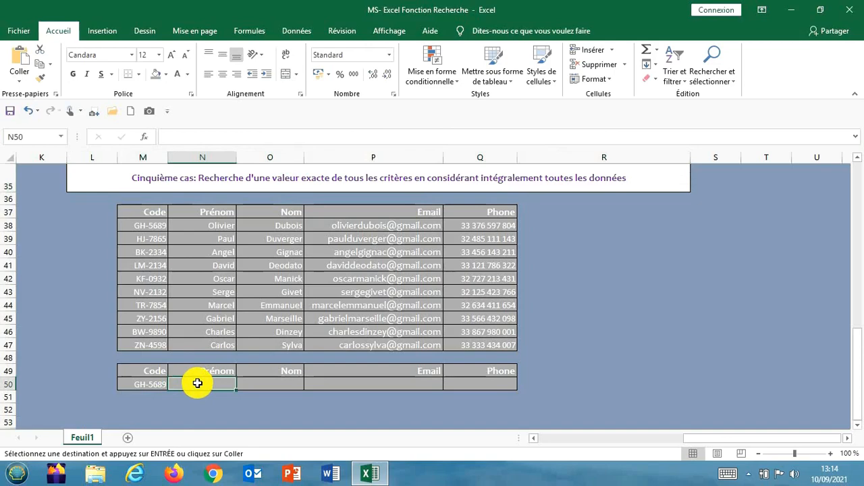
text(=rec)
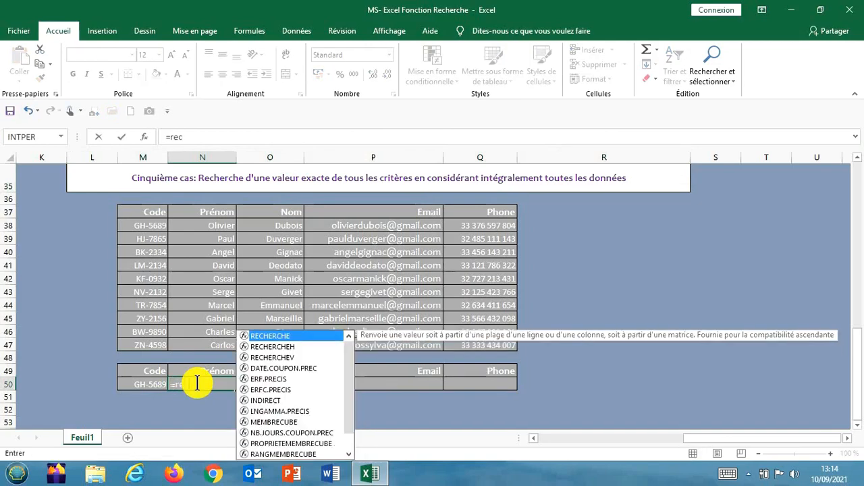
double_click(303, 336)
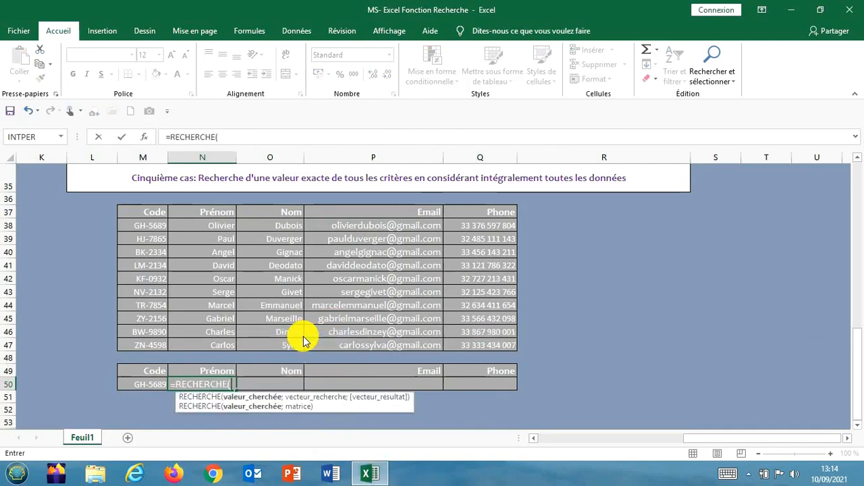
click(158, 383)
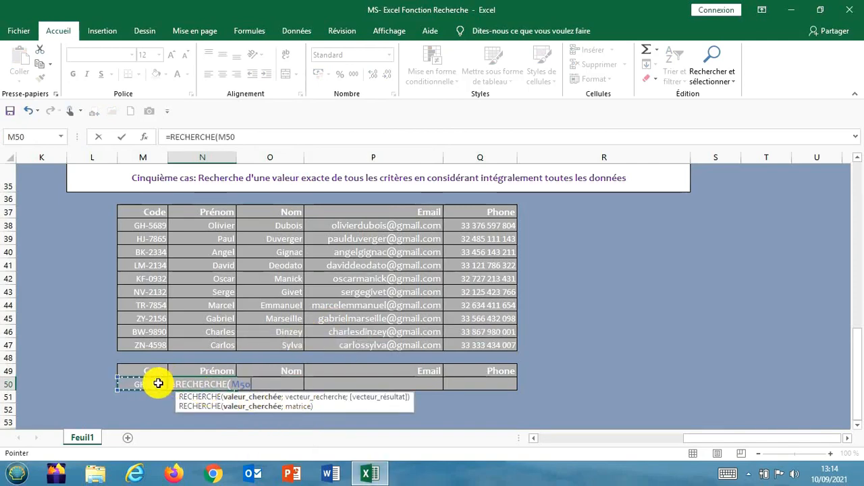
text(;)
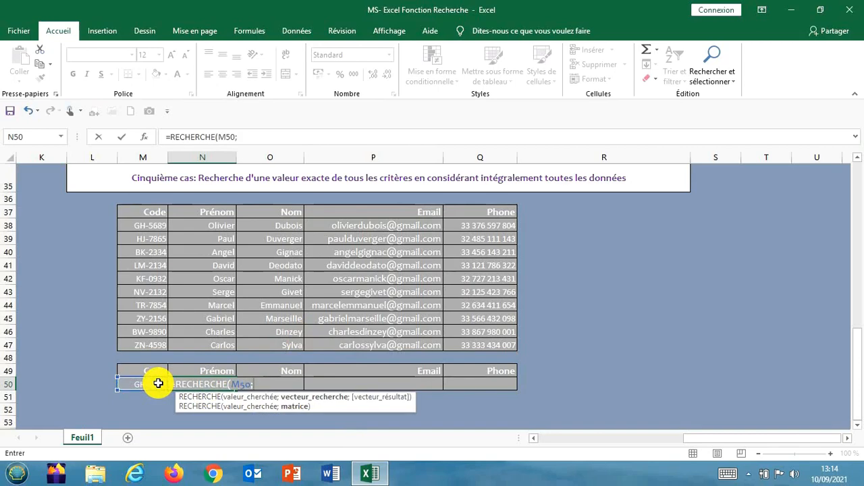
drag(146, 212, 148, 346)
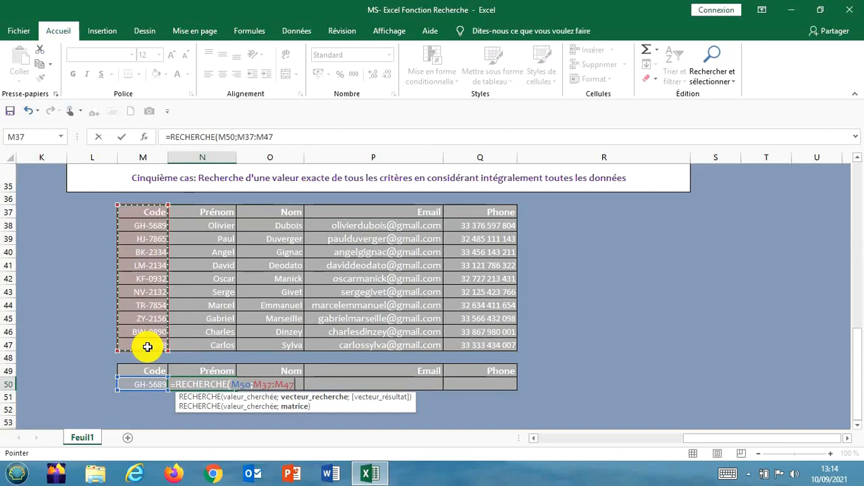
text(;)
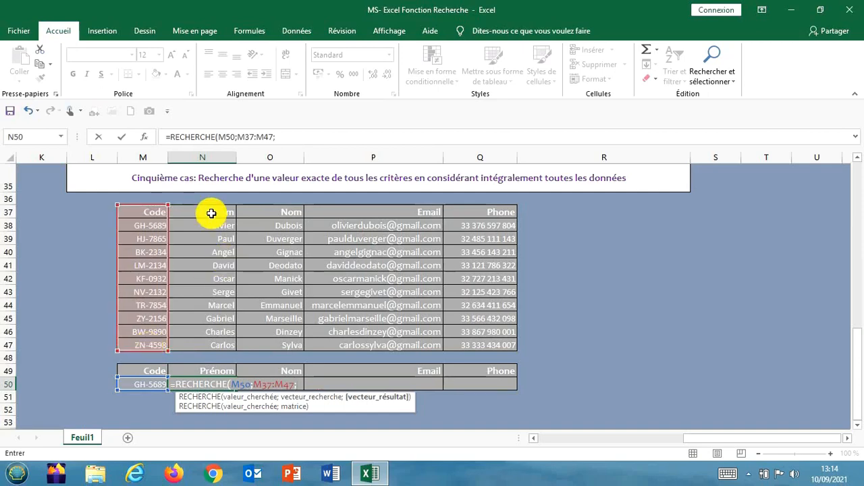
drag(210, 216, 207, 344)
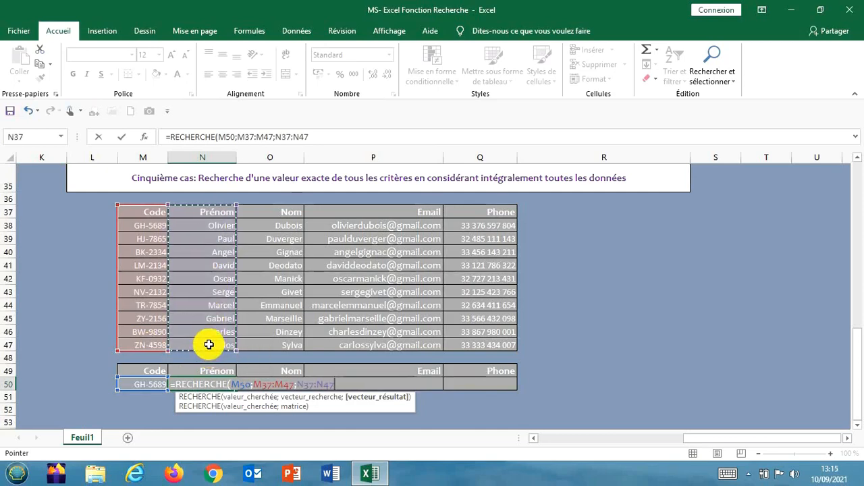
- Make the code references absolute and complete the N50 formula as =RECHERCHE($M$50;$M$37:$M$47;N37:N47)
click(239, 384)
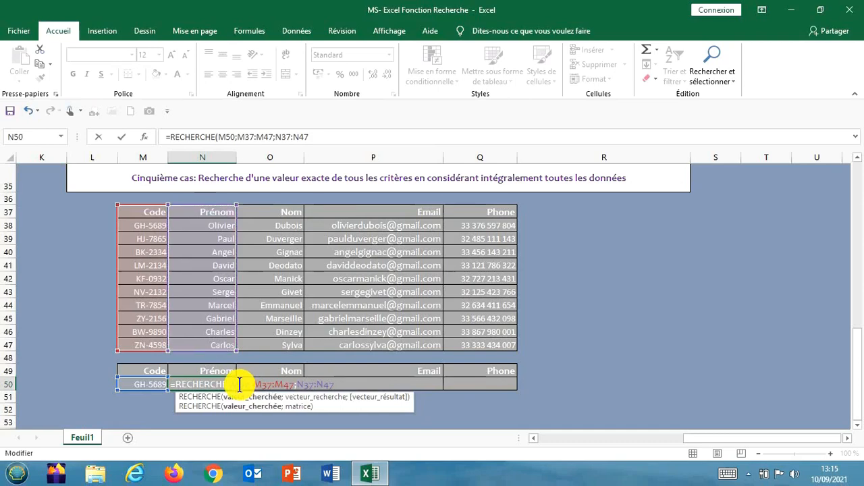
key(F4)
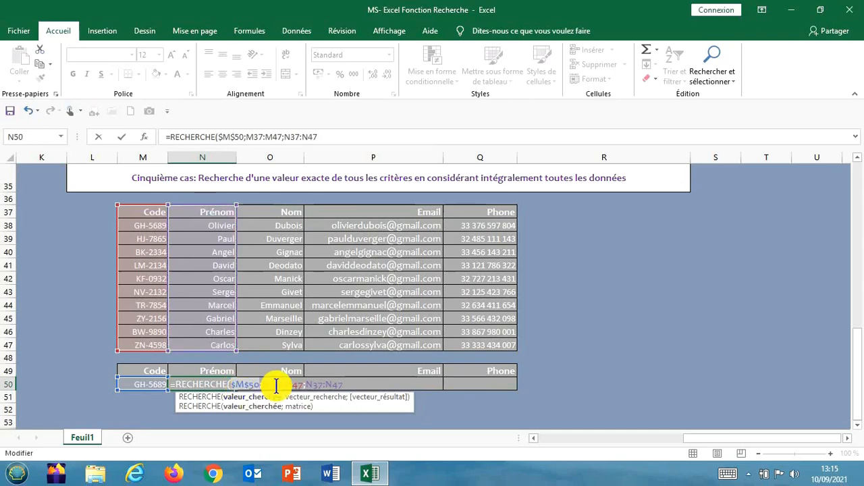
click(270, 386)
key(F4)
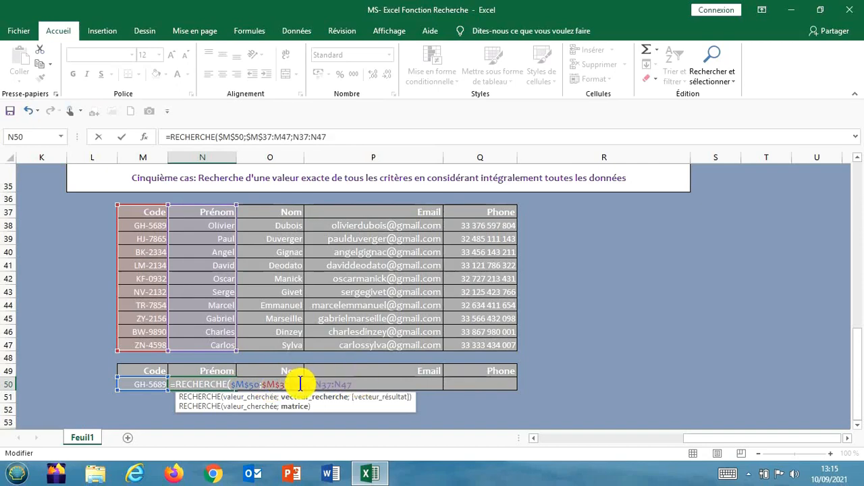
click(300, 383)
key(F4)
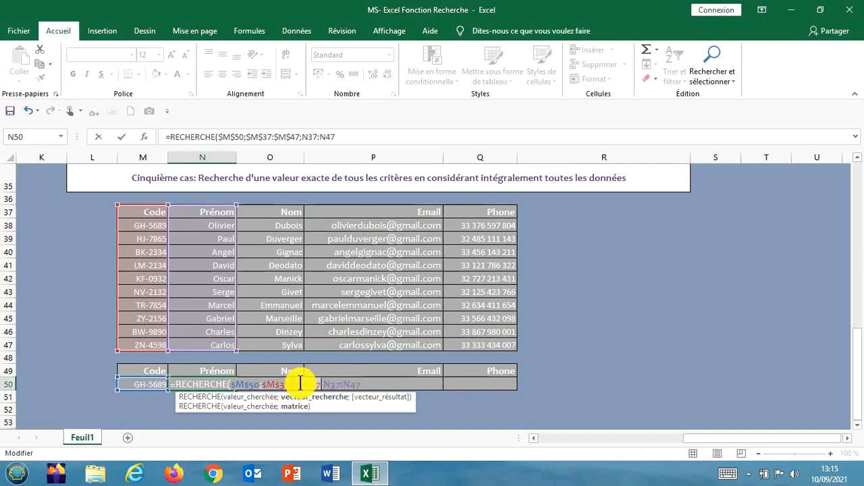
click(362, 383)
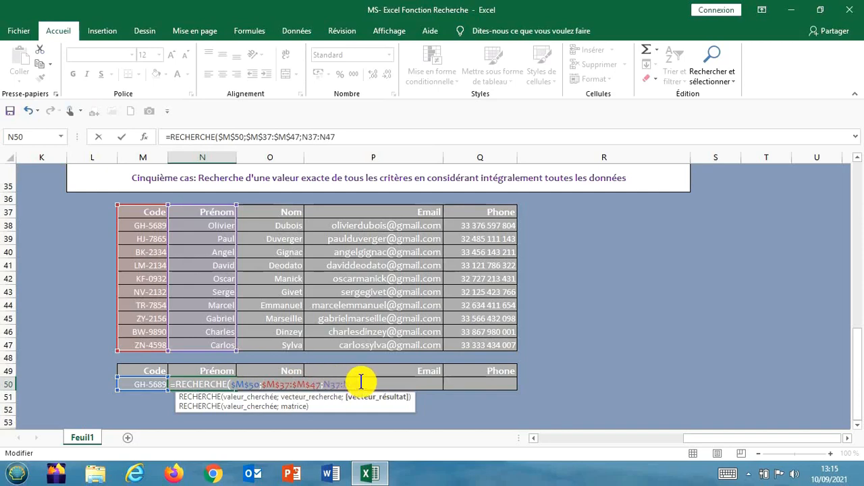
text())
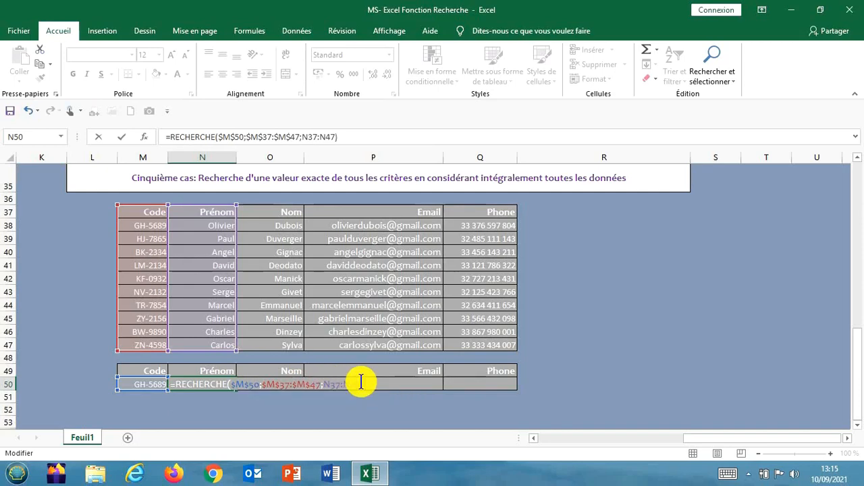
key(Return)
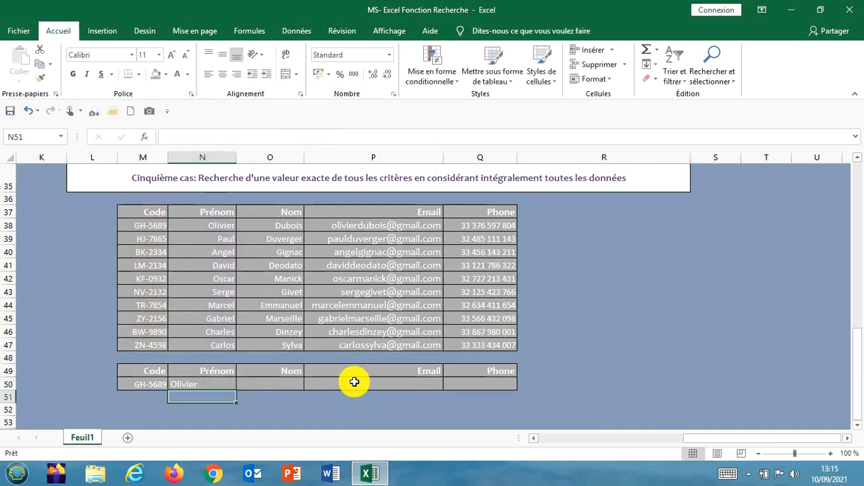
- Fill the N50 formula across to Q50 so the last name, email and phone are looked up too
click(150, 388)
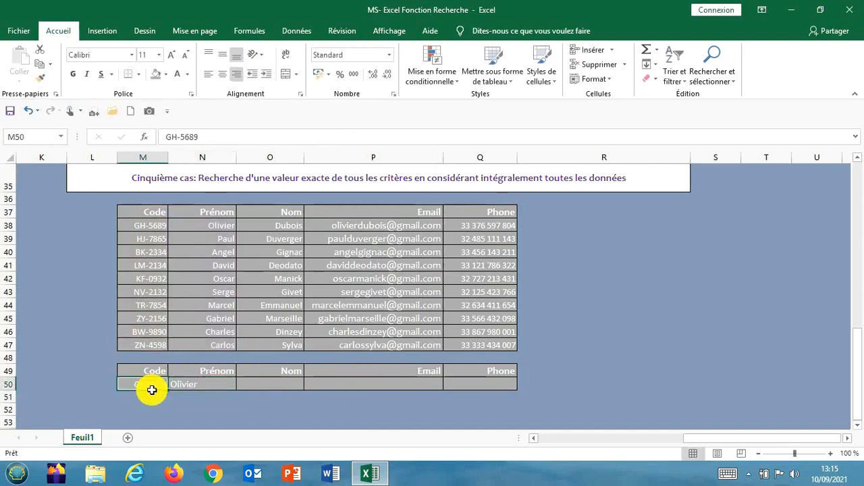
click(180, 384)
click(160, 385)
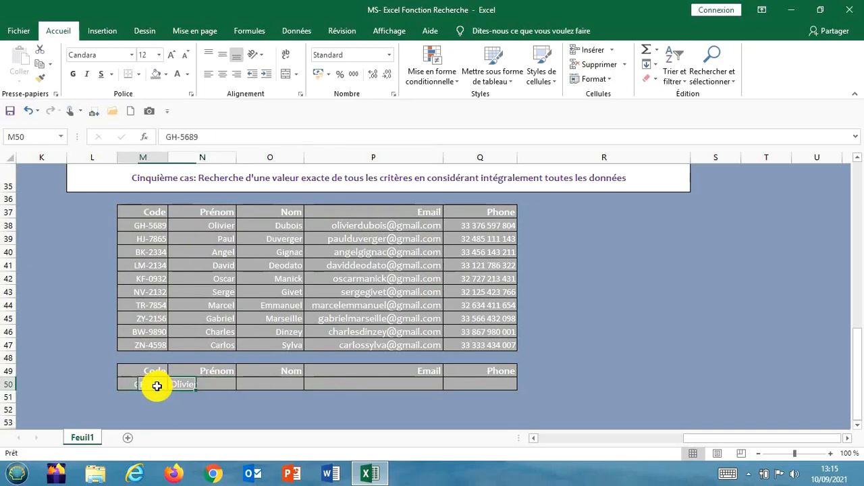
click(194, 382)
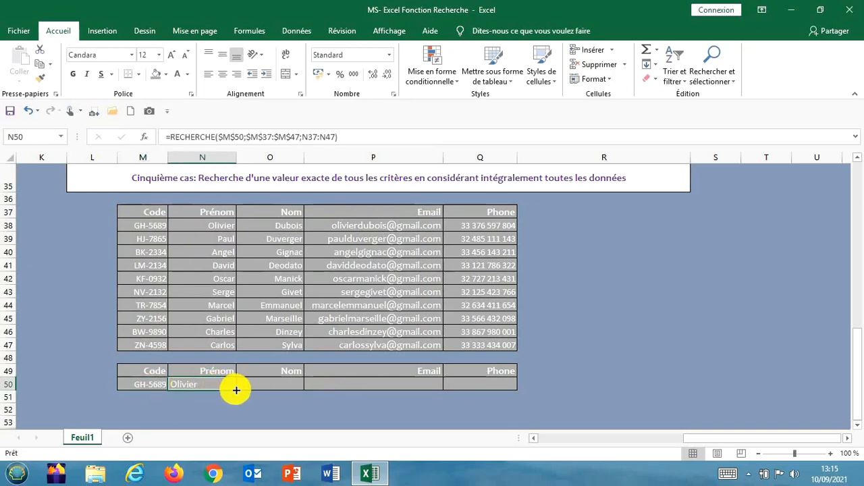
drag(236, 390, 505, 386)
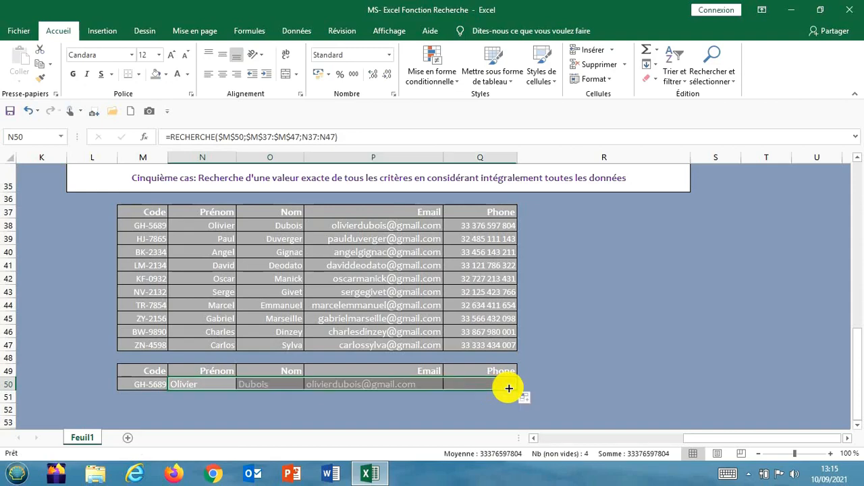
click(571, 366)
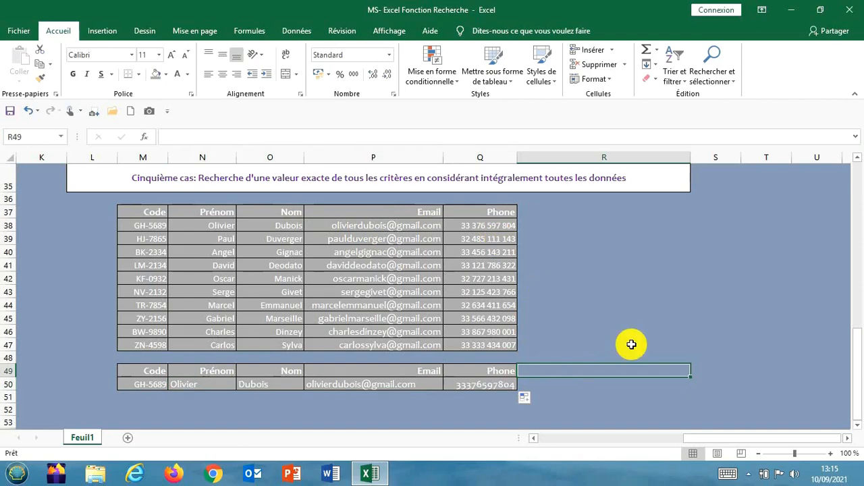
- Test the fifth case's lookup row by copying the code from M44 into M50
click(157, 304)
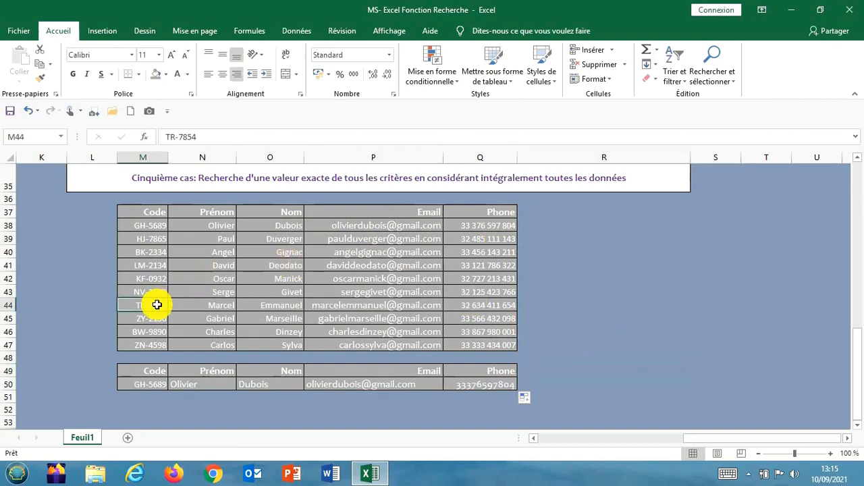
key(ctrl+c)
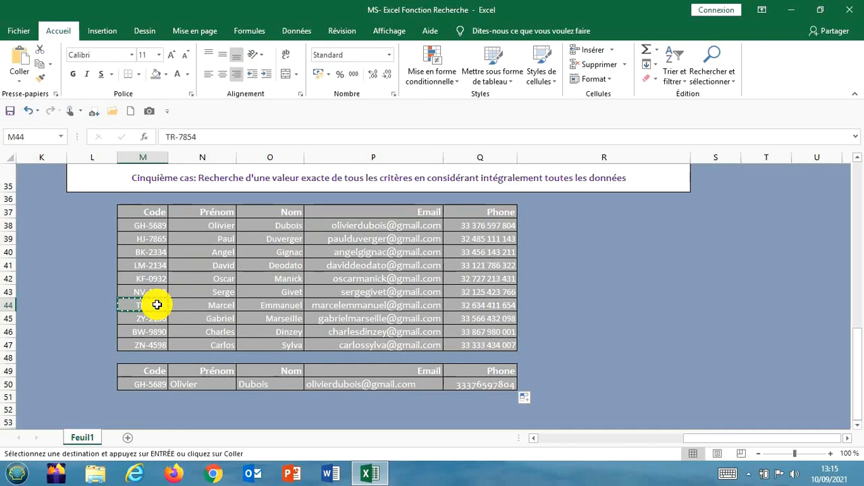
click(151, 383)
key(ctrl+v)
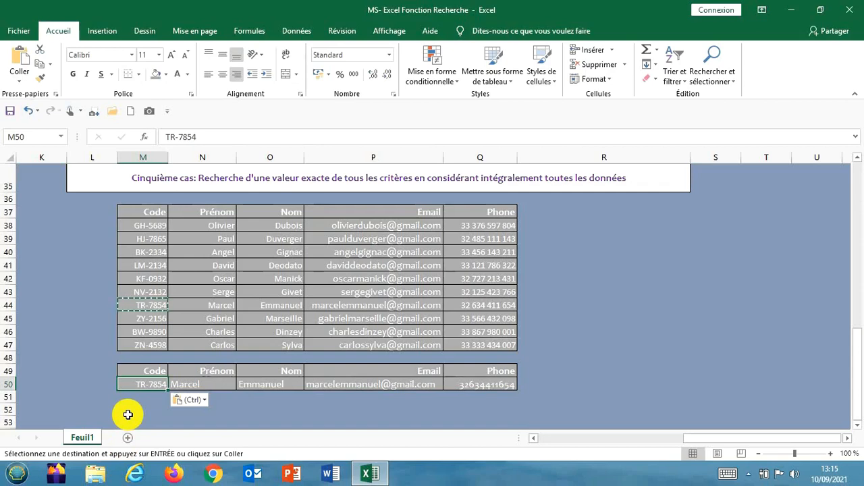
- Replace the lookup code in M50 with a copy of the code from M43 and leave the table
click(147, 292)
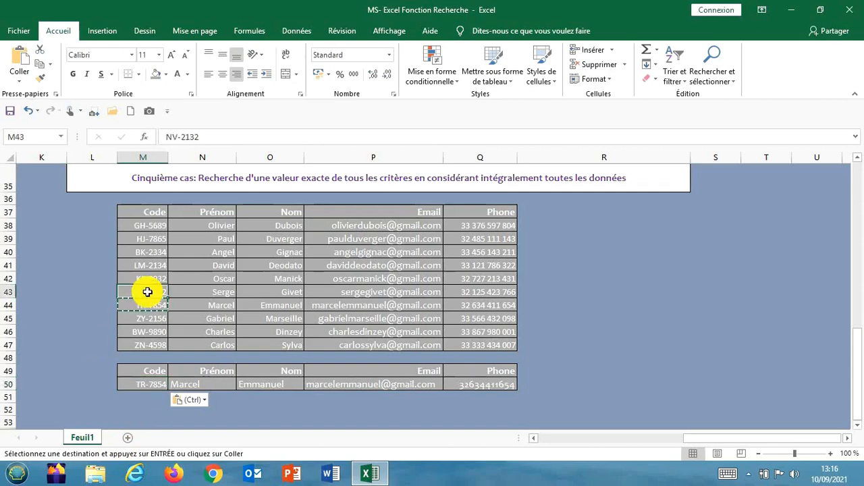
key(ctrl+c)
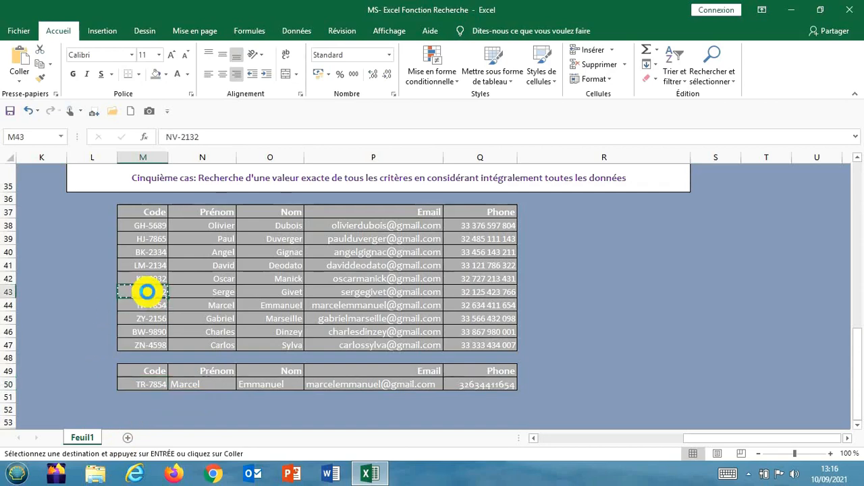
click(144, 384)
key(ctrl+v)
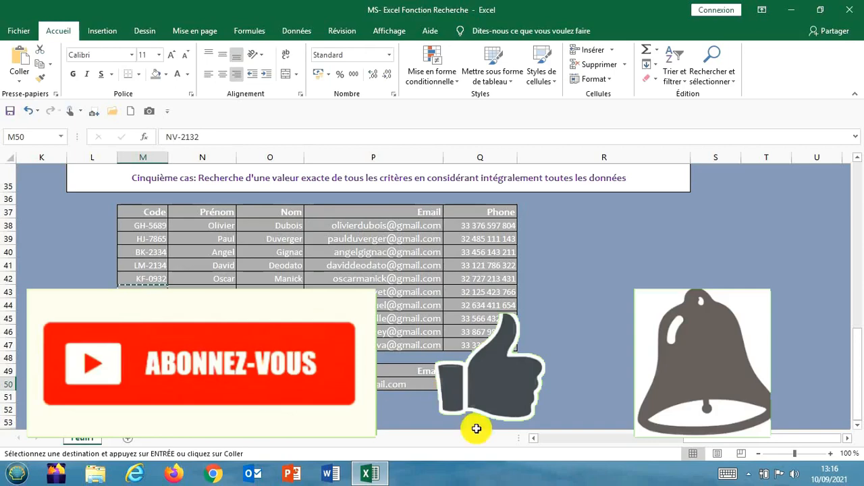
double_click(642, 348)
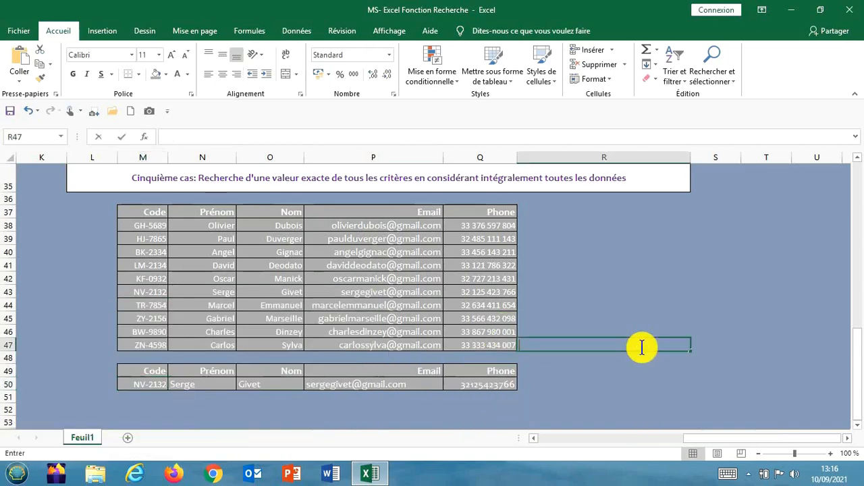
click(721, 344)
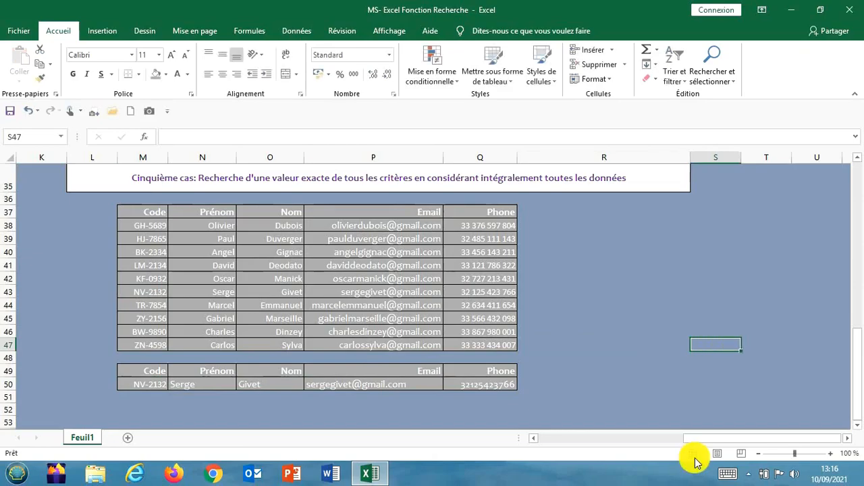